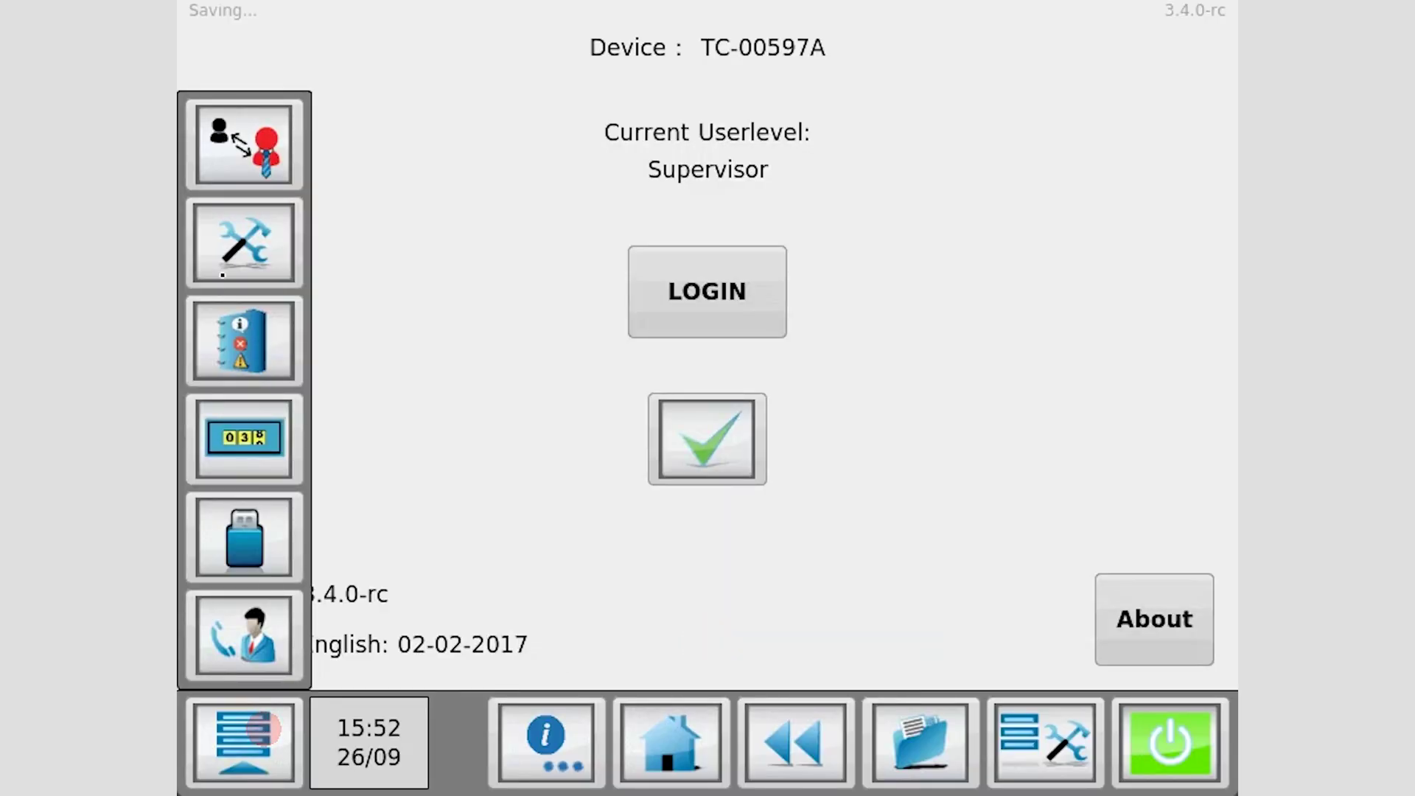
# Open Component Configuration for Component1 of Unit1 (MDS Balance) at Supervisor level
pyautogui.click(234, 238)
# Set Basic recipe mode to ON in general settings, save, and return to the dosing screen
pyautogui.click(1184, 146)
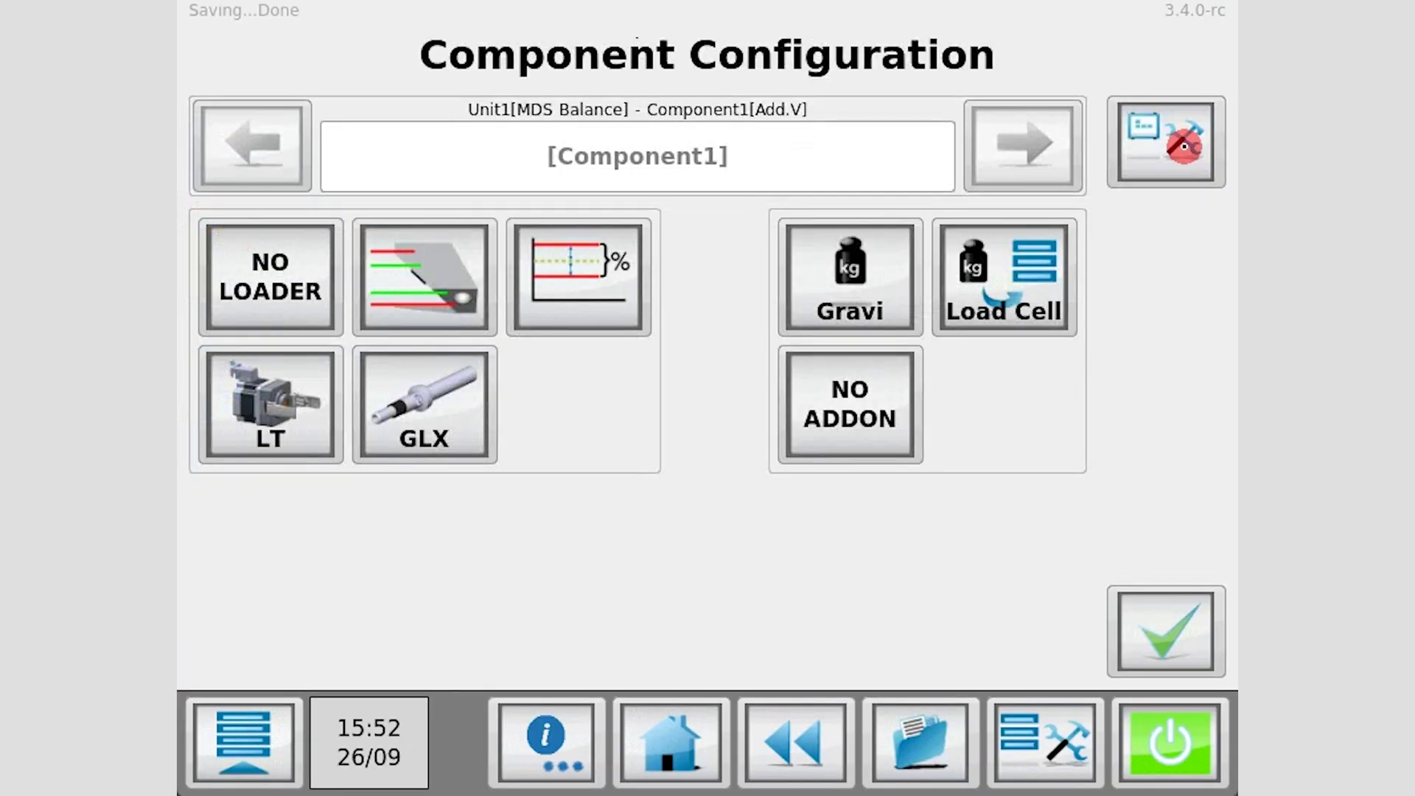
pyautogui.click(1169, 386)
pyautogui.click(971, 339)
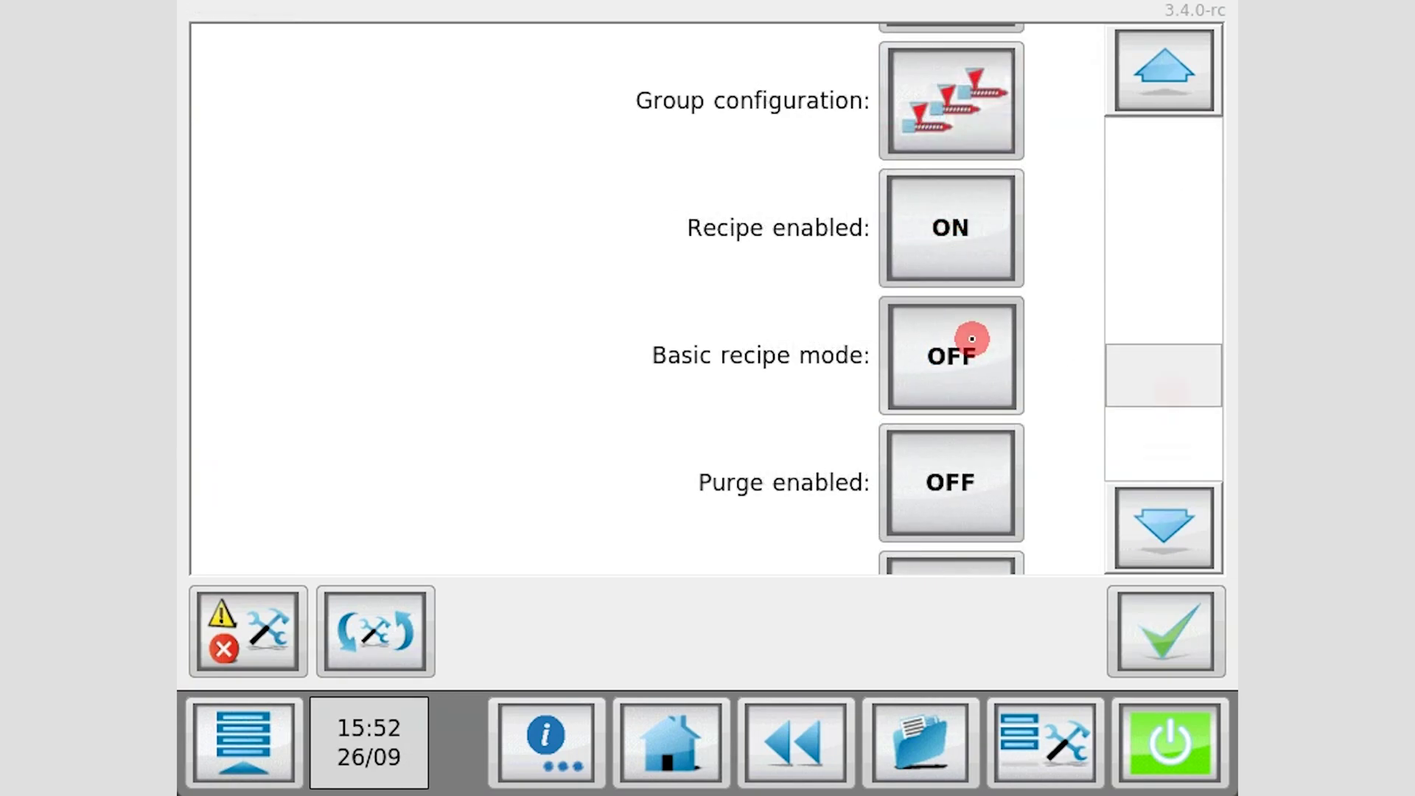
pyautogui.click(777, 417)
pyautogui.click(893, 651)
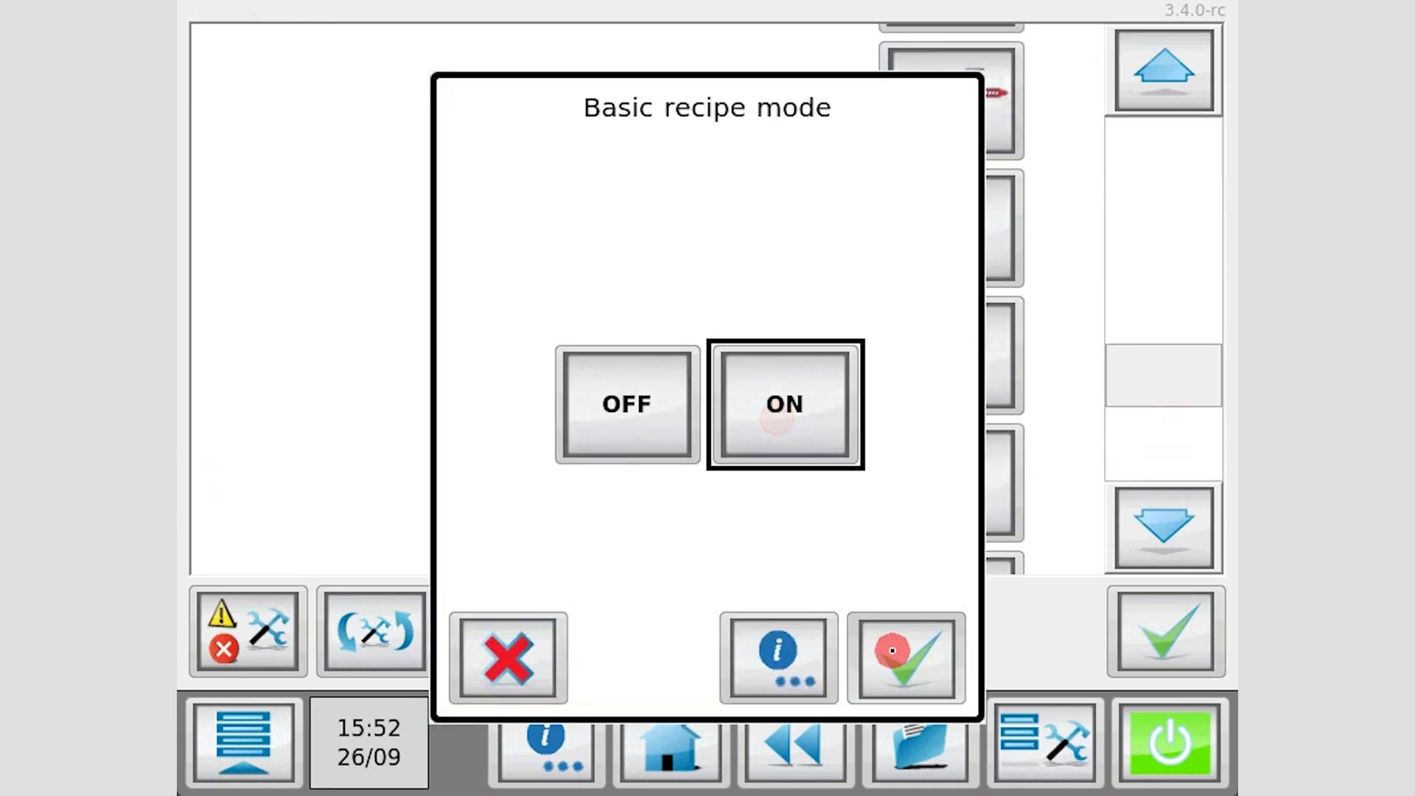
pyautogui.click(1130, 643)
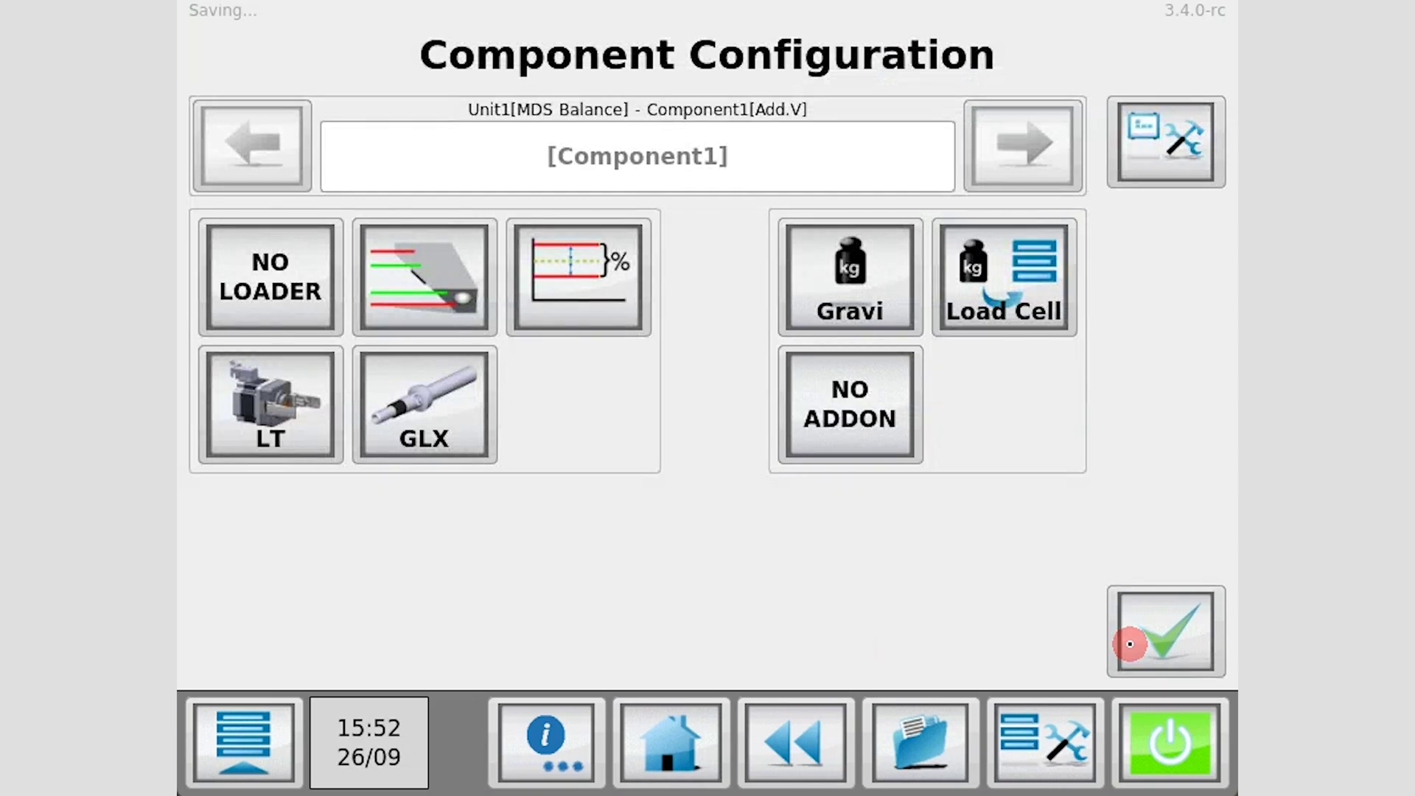
pyautogui.click(1155, 631)
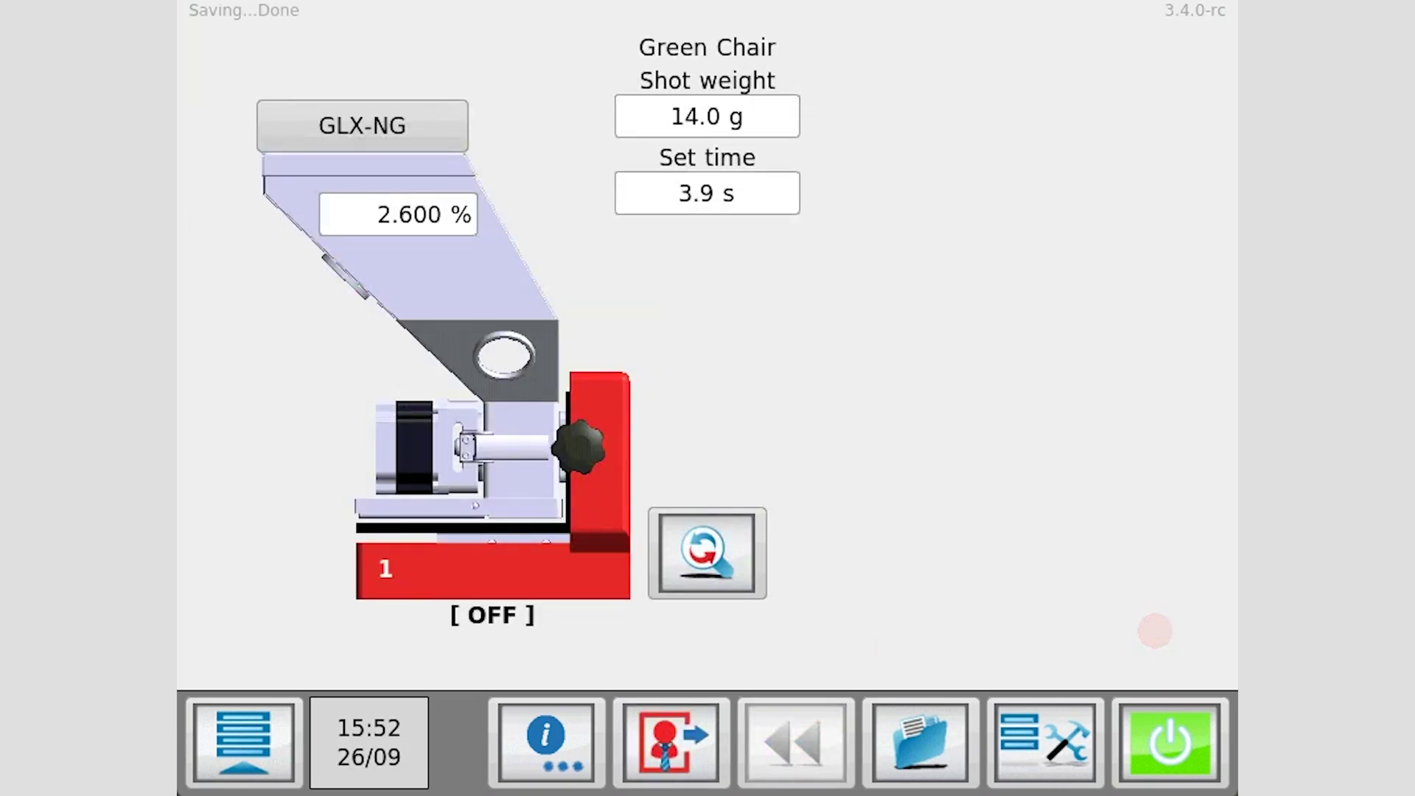
# Create a new recipe named 'Blue Tube' from the recipe list
pyautogui.click(944, 732)
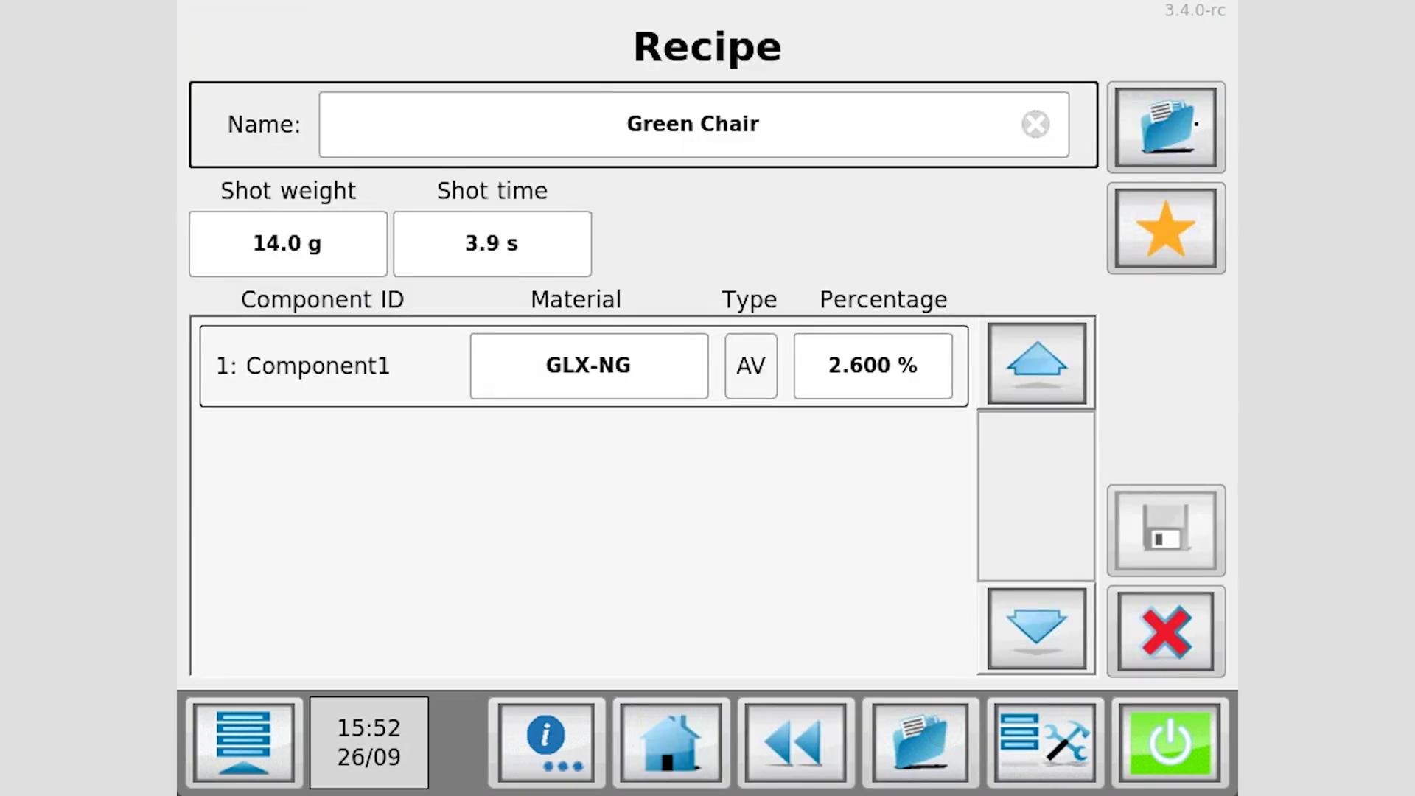
pyautogui.click(1194, 121)
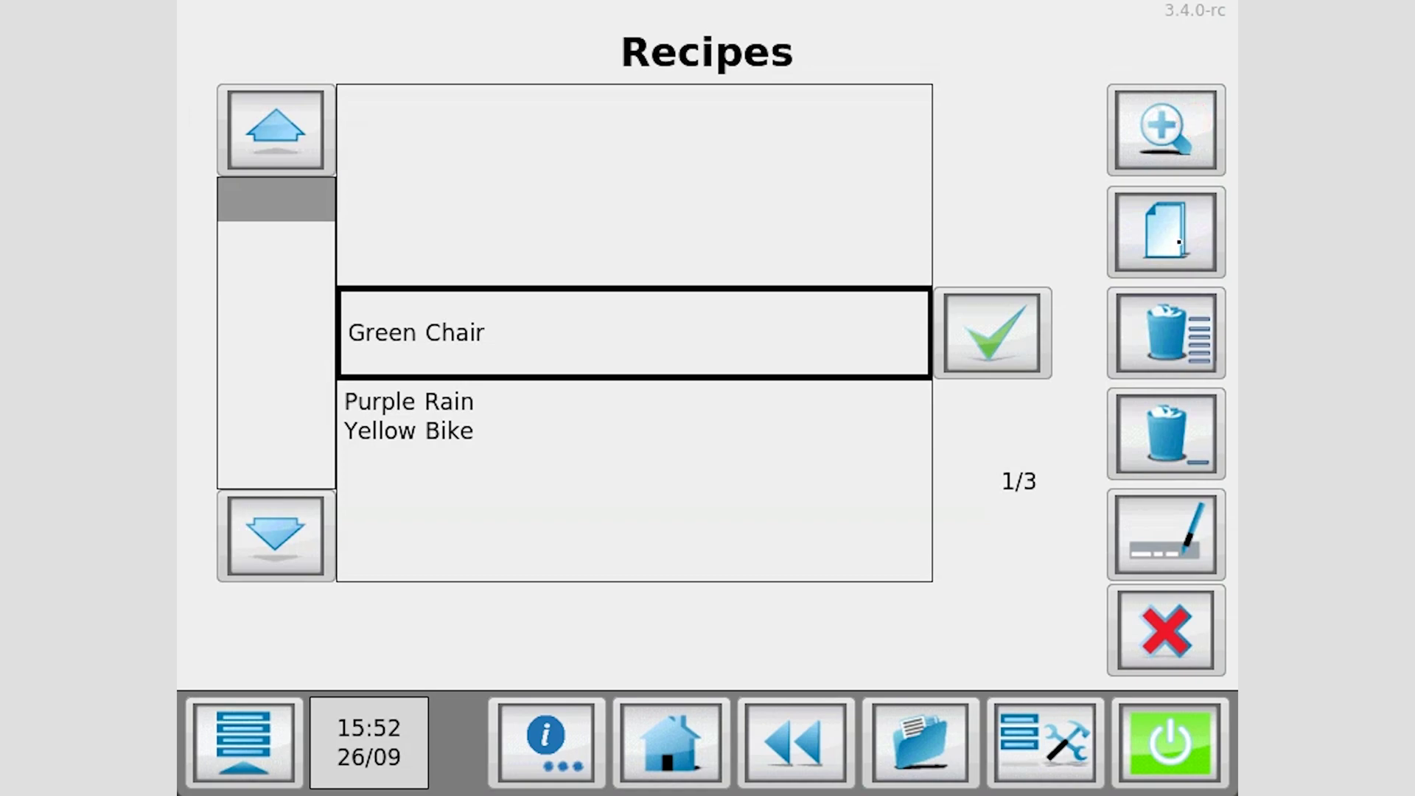
pyautogui.click(1178, 241)
pyautogui.click(778, 137)
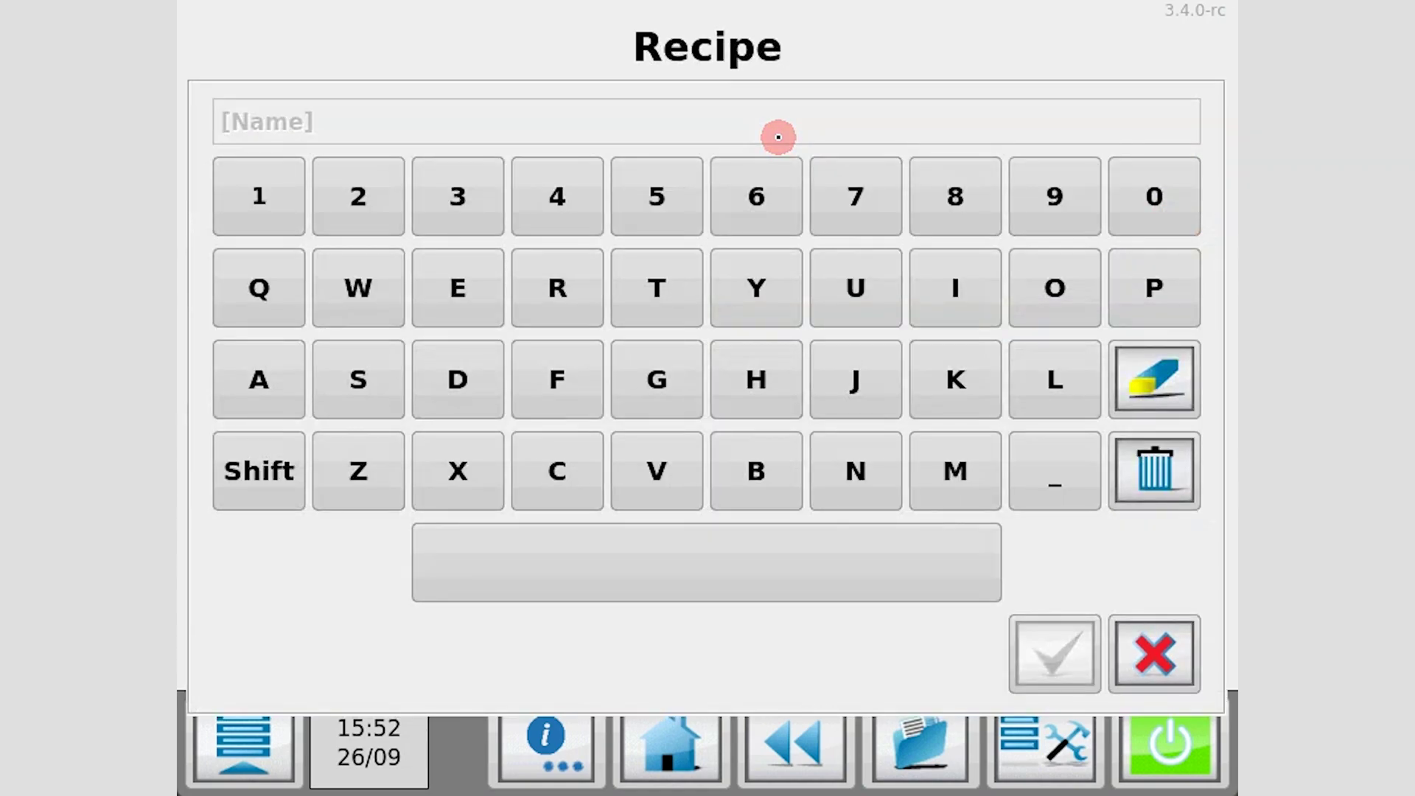
pyautogui.write('Bl')
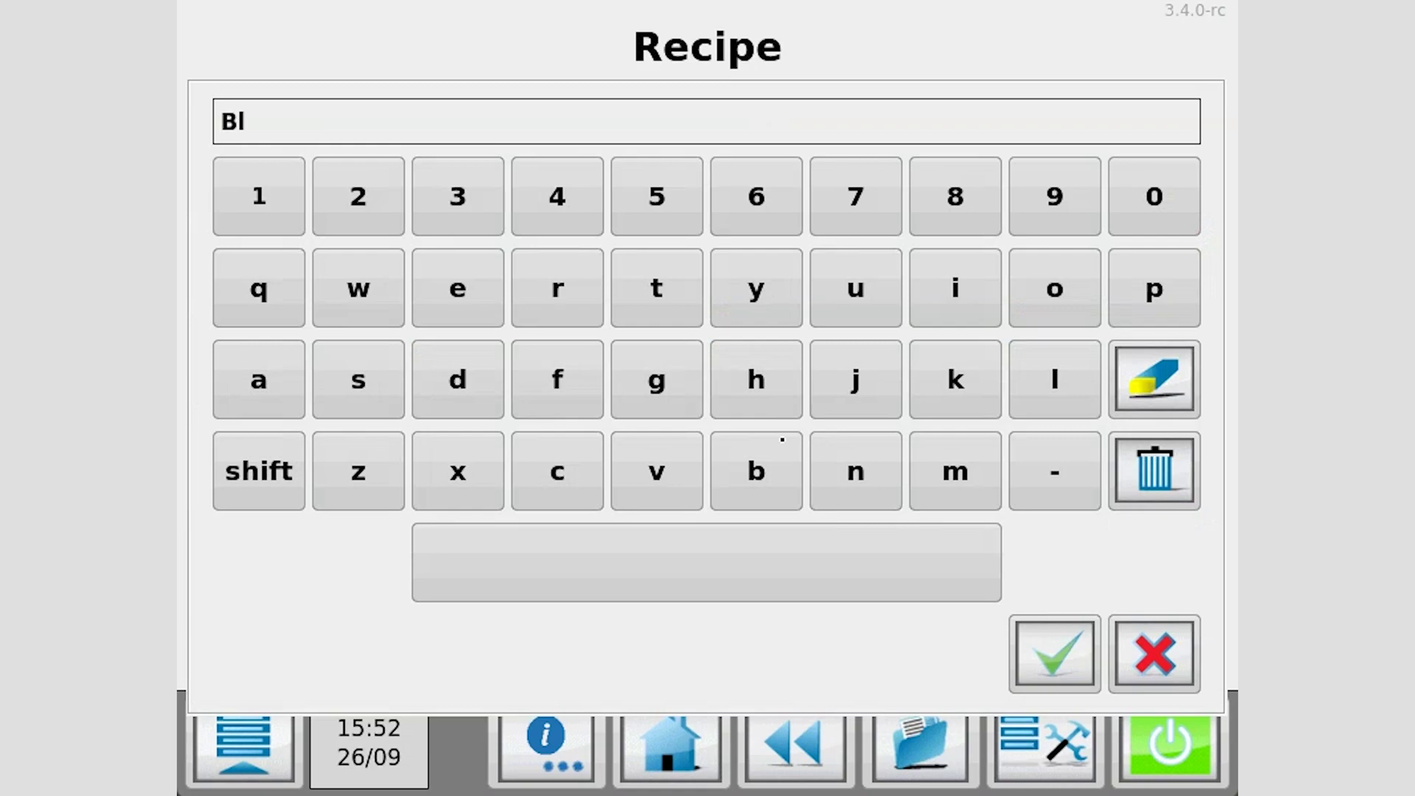
pyautogui.write('ue Tube')
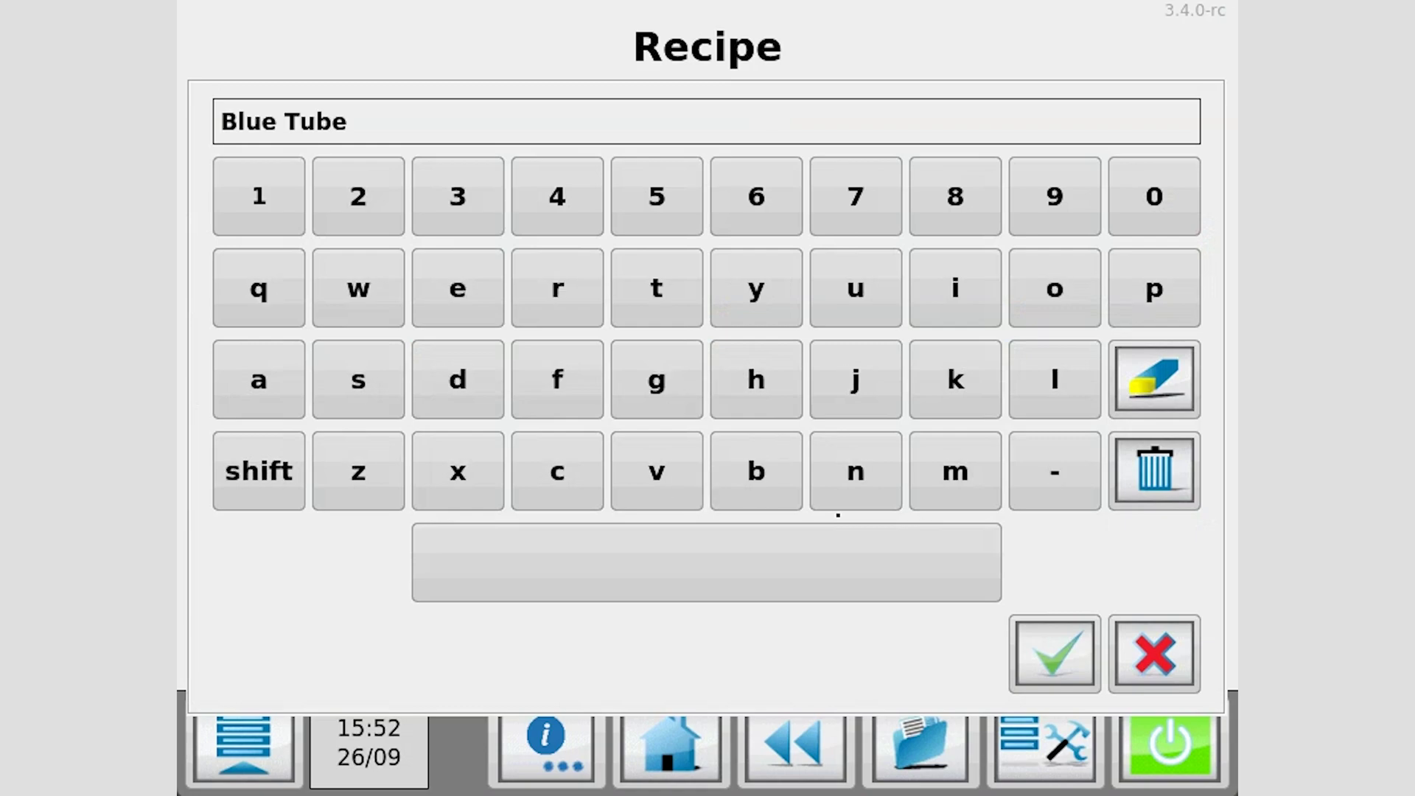
pyautogui.click(1047, 665)
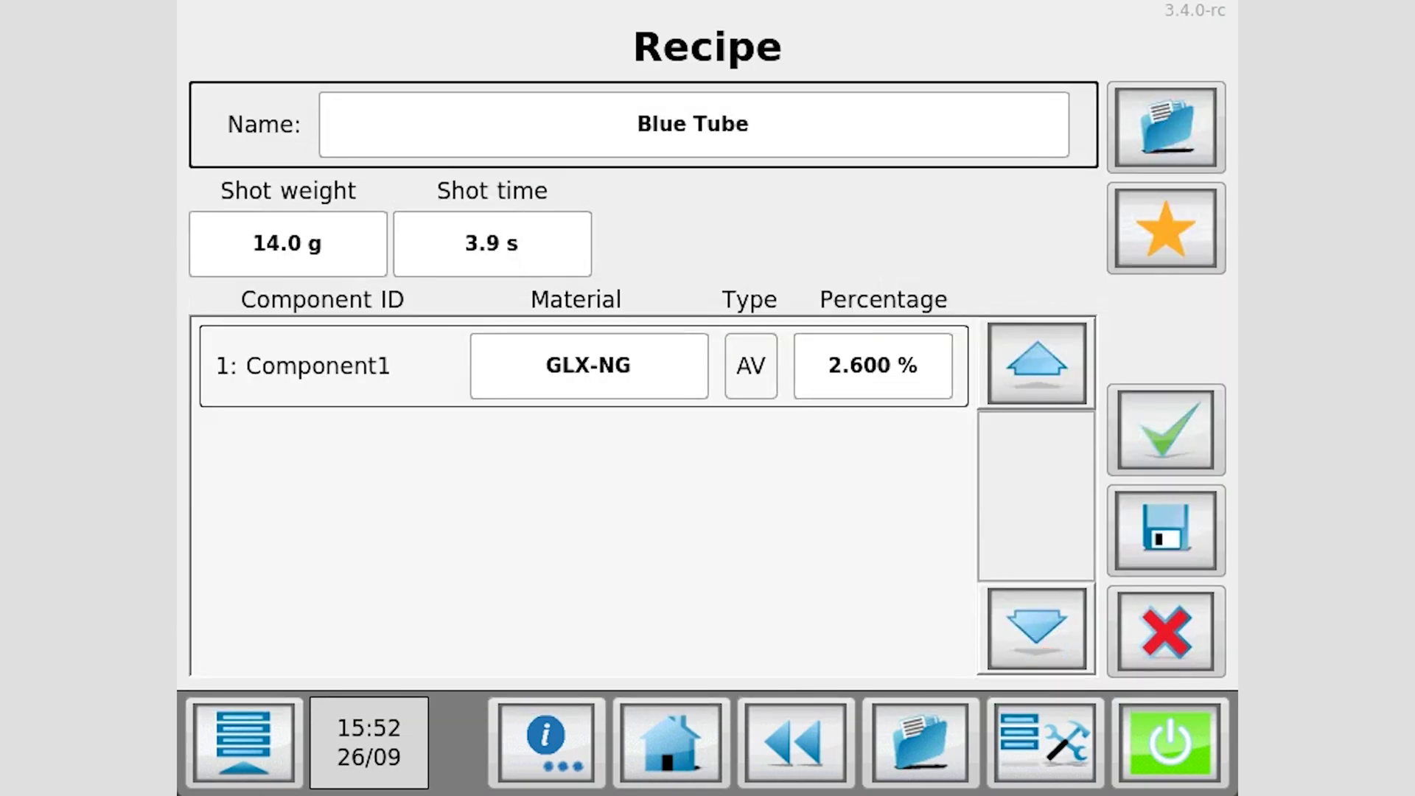
# Set the Blue Tube shot weight to 20 g and shot time to 5.8 s
pyautogui.click(253, 231)
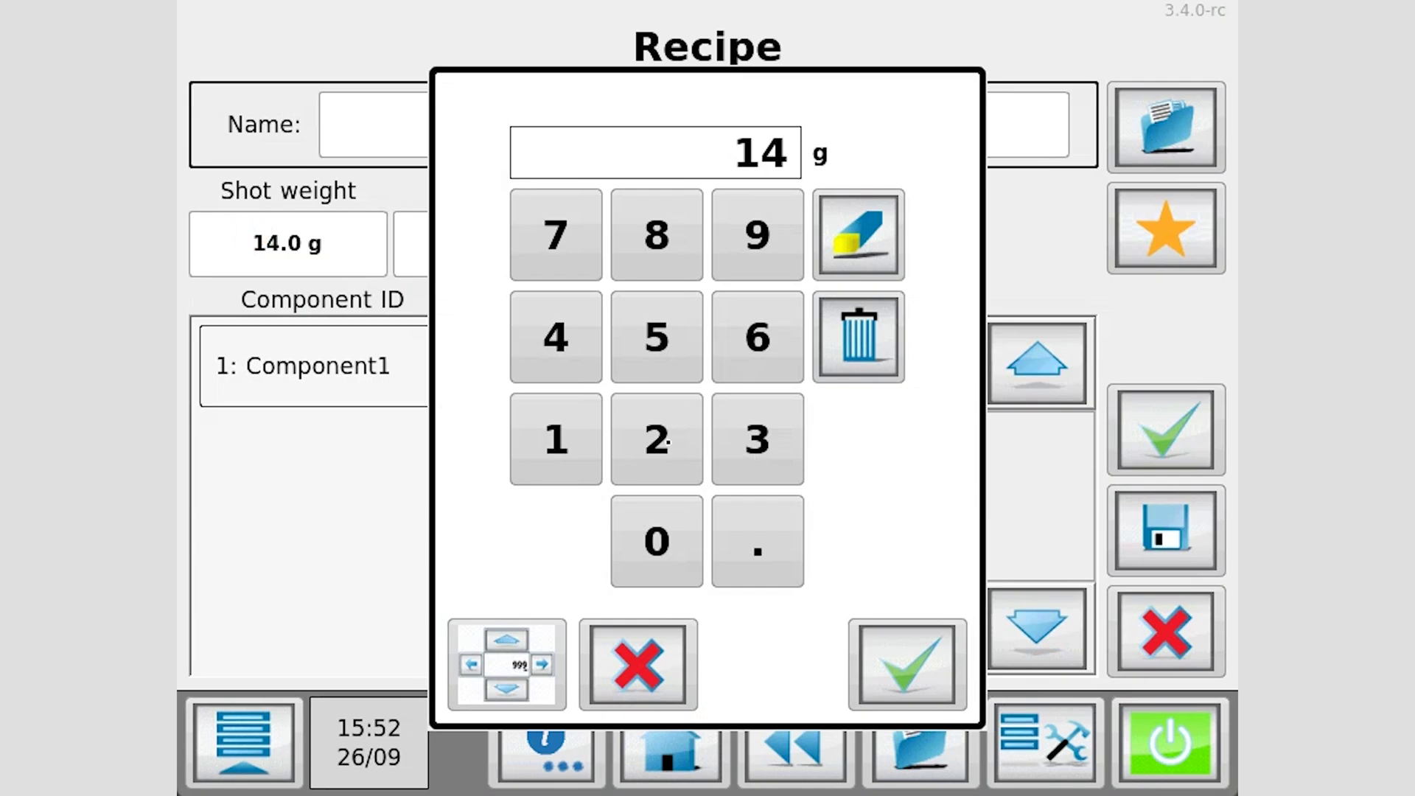
pyautogui.click(668, 442)
pyautogui.click(661, 533)
pyautogui.click(895, 646)
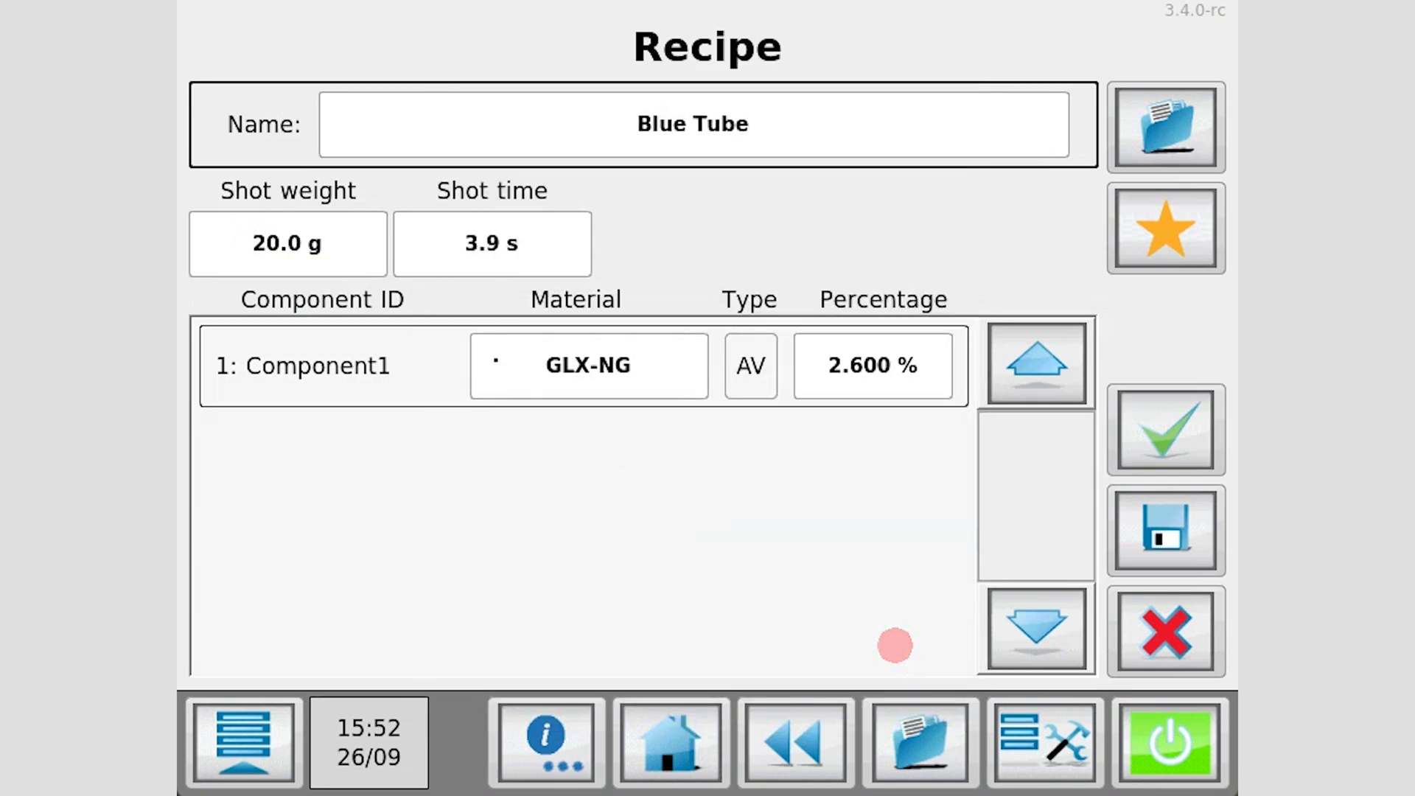
pyautogui.click(484, 230)
pyautogui.click(665, 365)
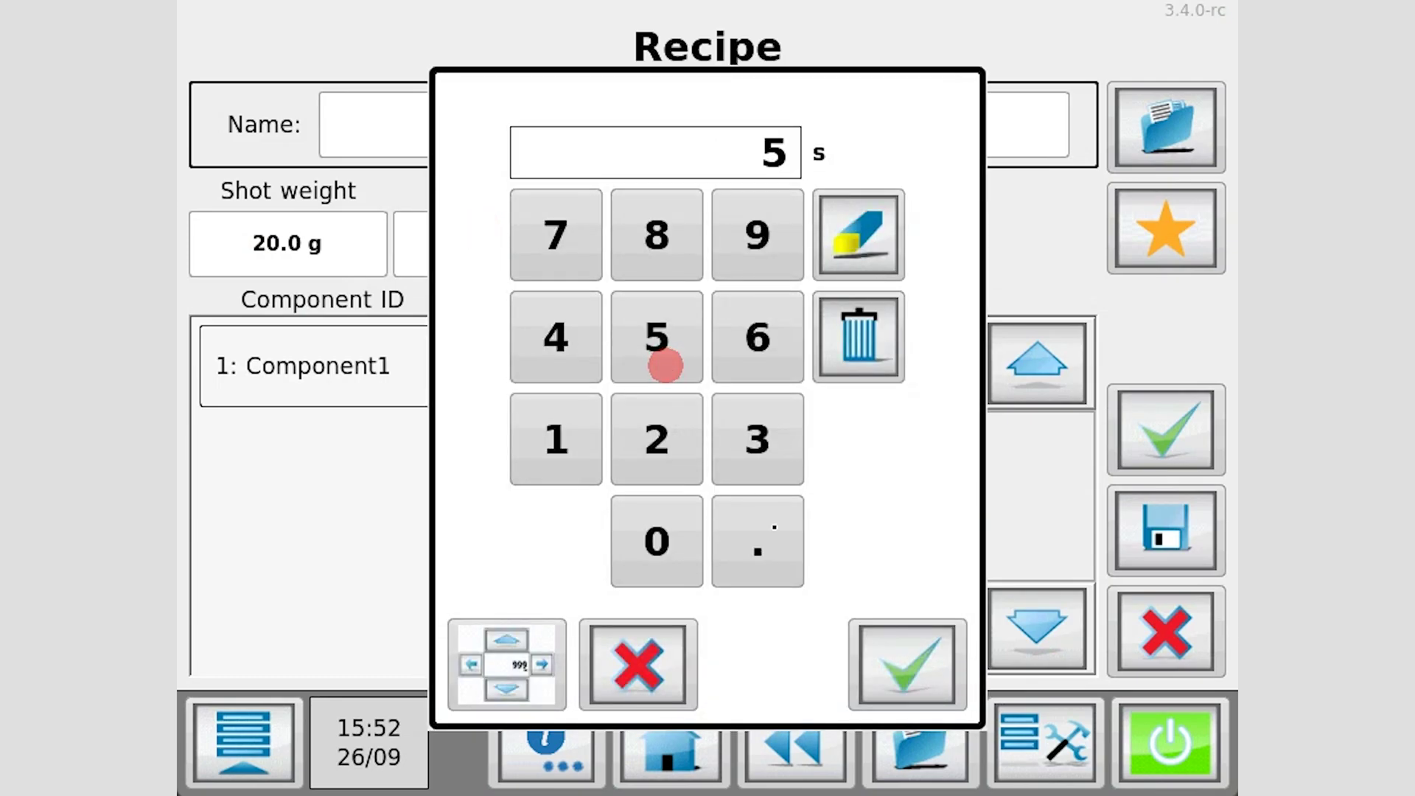
pyautogui.click(774, 528)
pyautogui.click(634, 228)
pyautogui.click(887, 657)
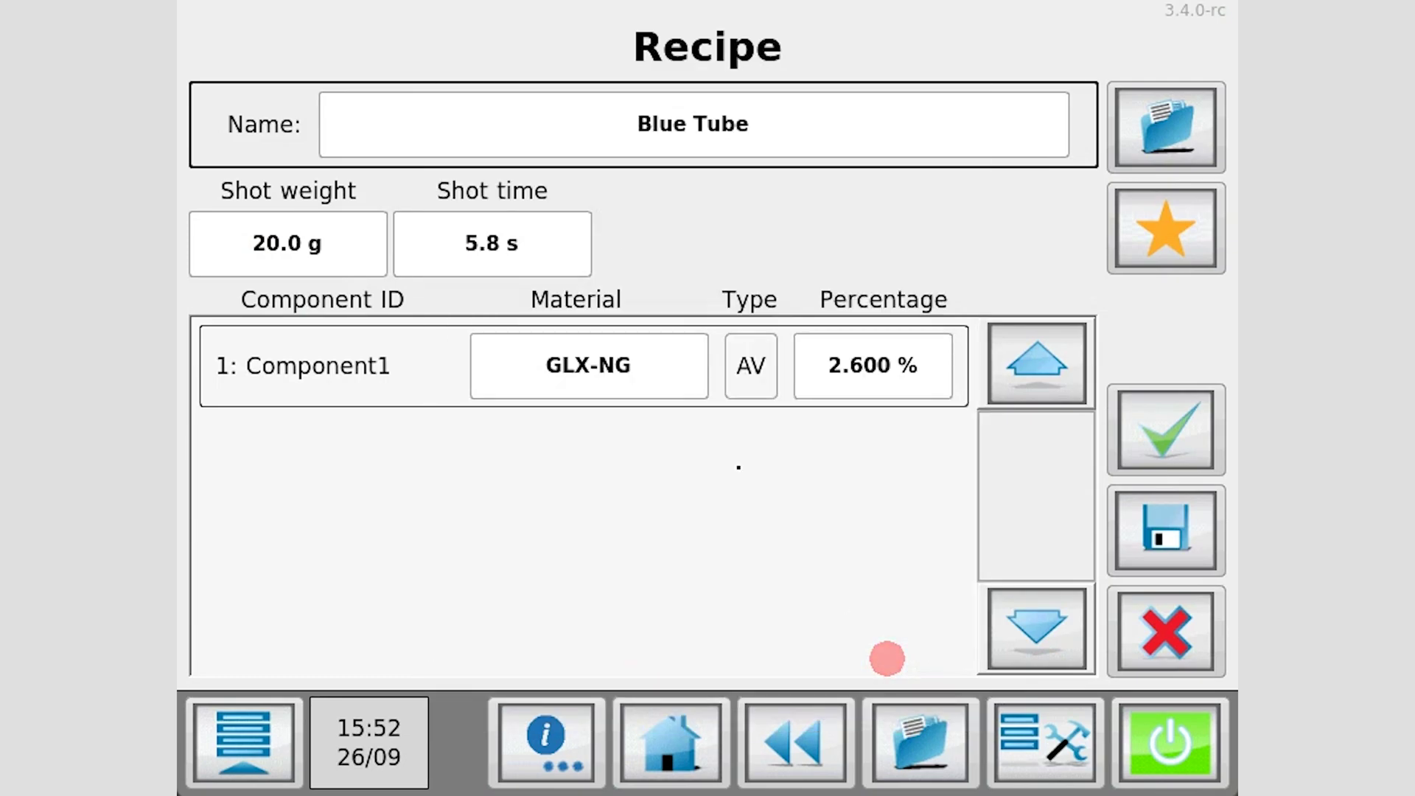
# Set the GLX-NG percentage to 5 % and save the Blue Tube recipe
pyautogui.click(861, 370)
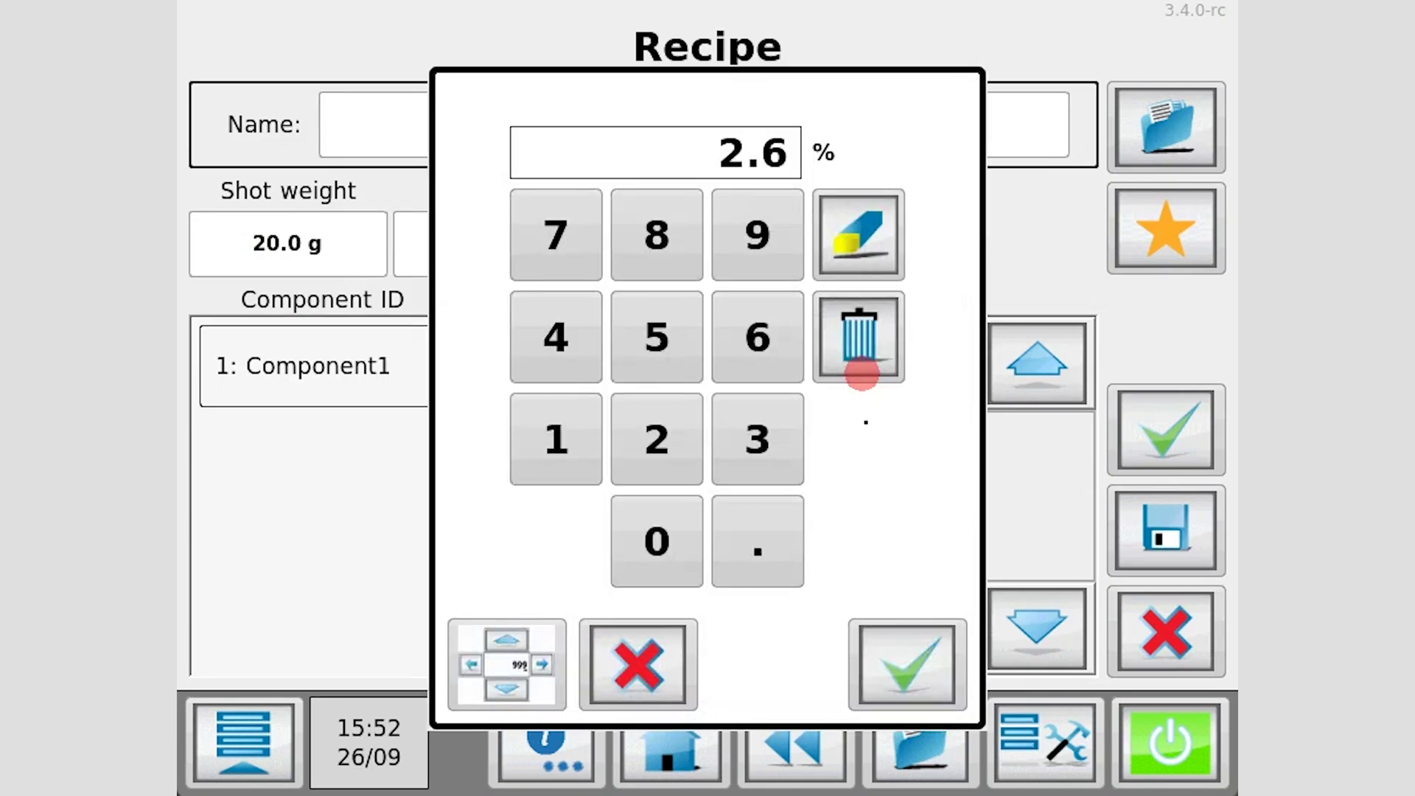
pyautogui.click(657, 344)
pyautogui.click(903, 654)
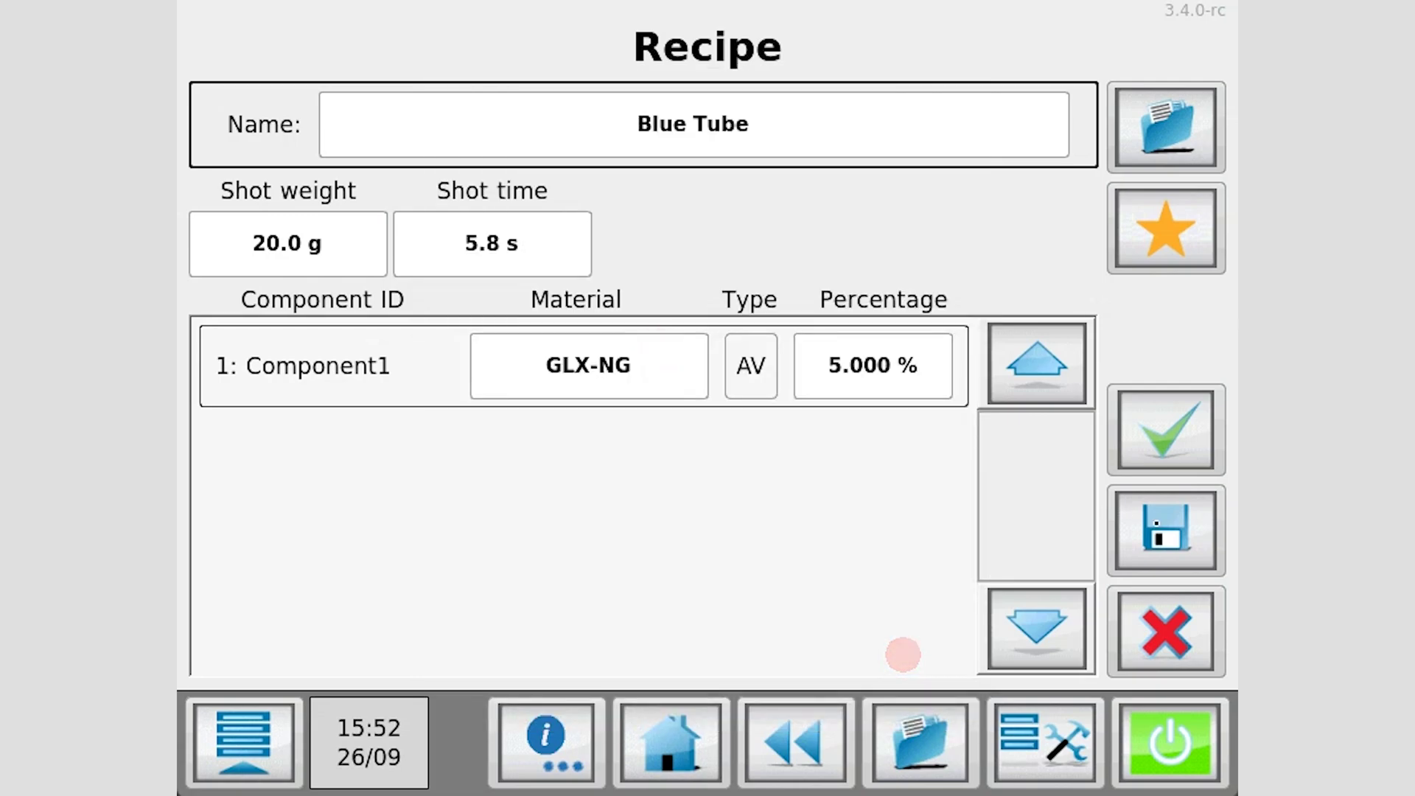
pyautogui.click(1158, 523)
pyautogui.click(920, 516)
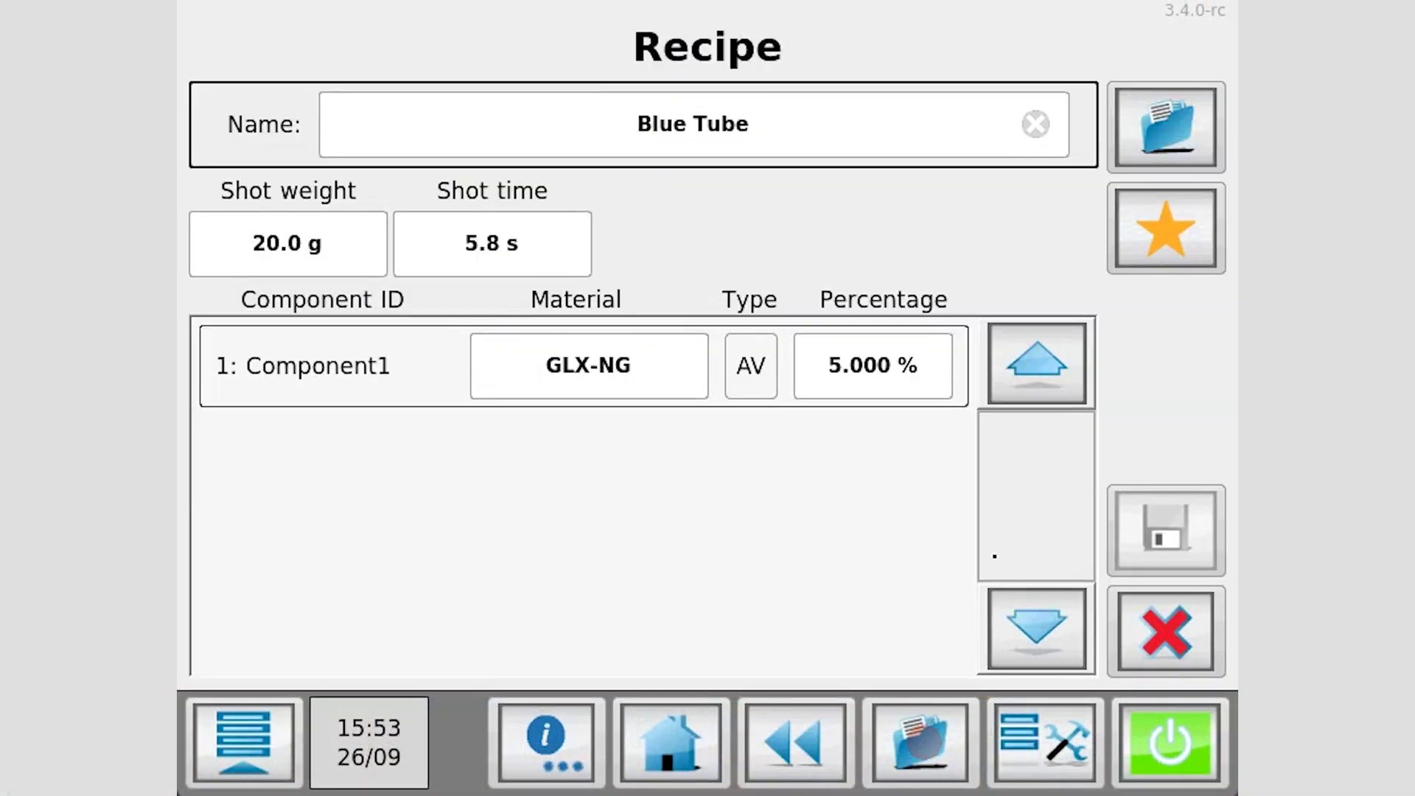
# Add Blue Tube and Yellow Bike as favourite recipe tiles, then select Blue Tube
pyautogui.click(1162, 227)
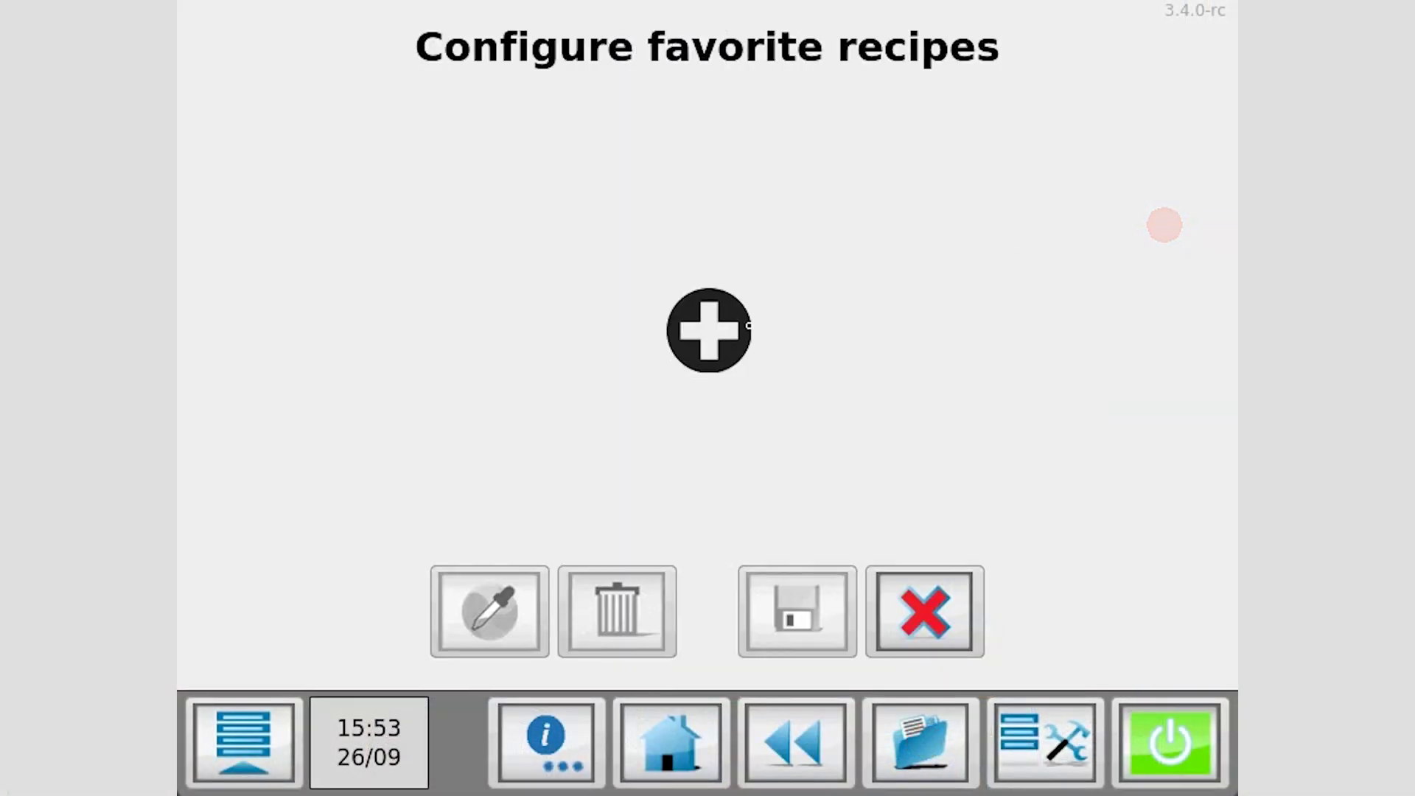
pyautogui.click(737, 332)
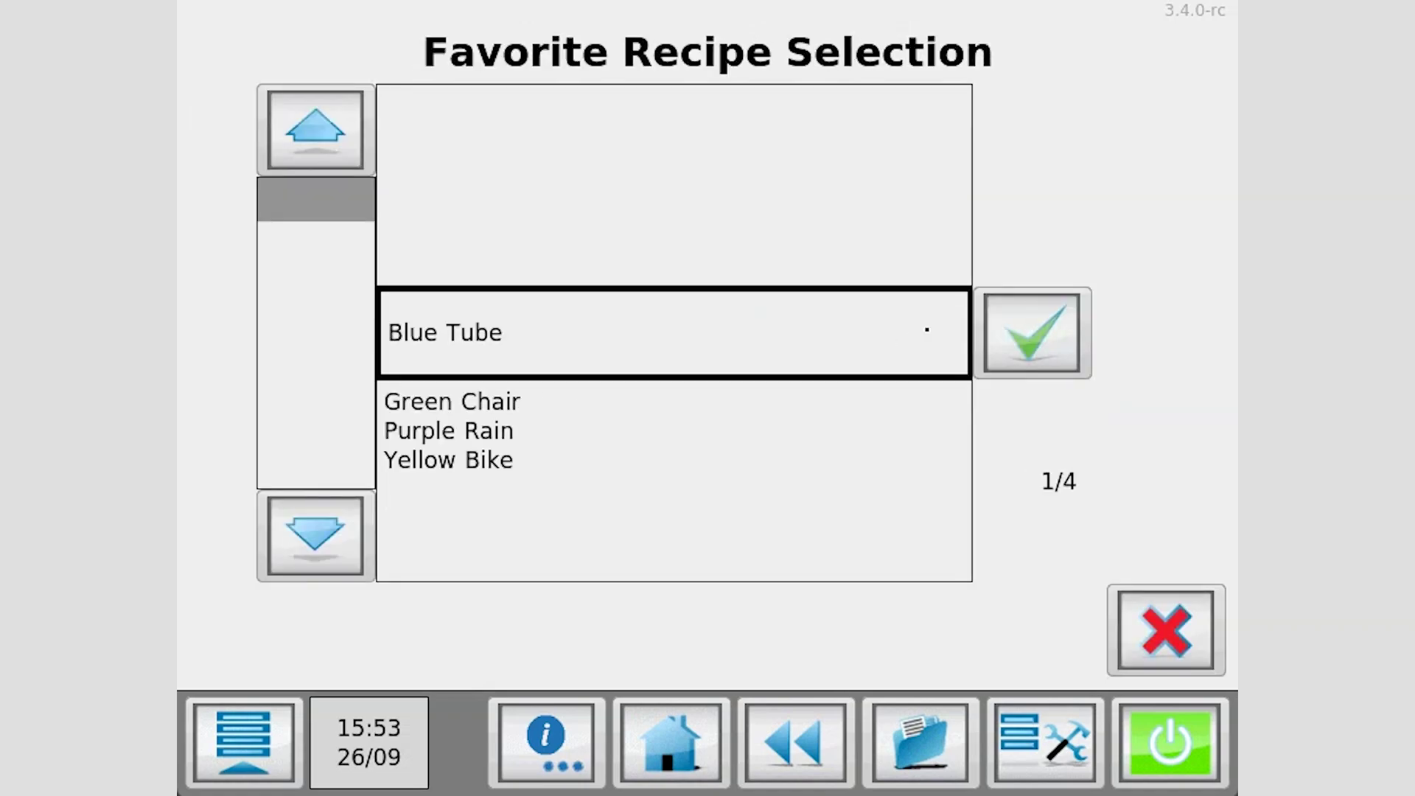
pyautogui.click(1021, 335)
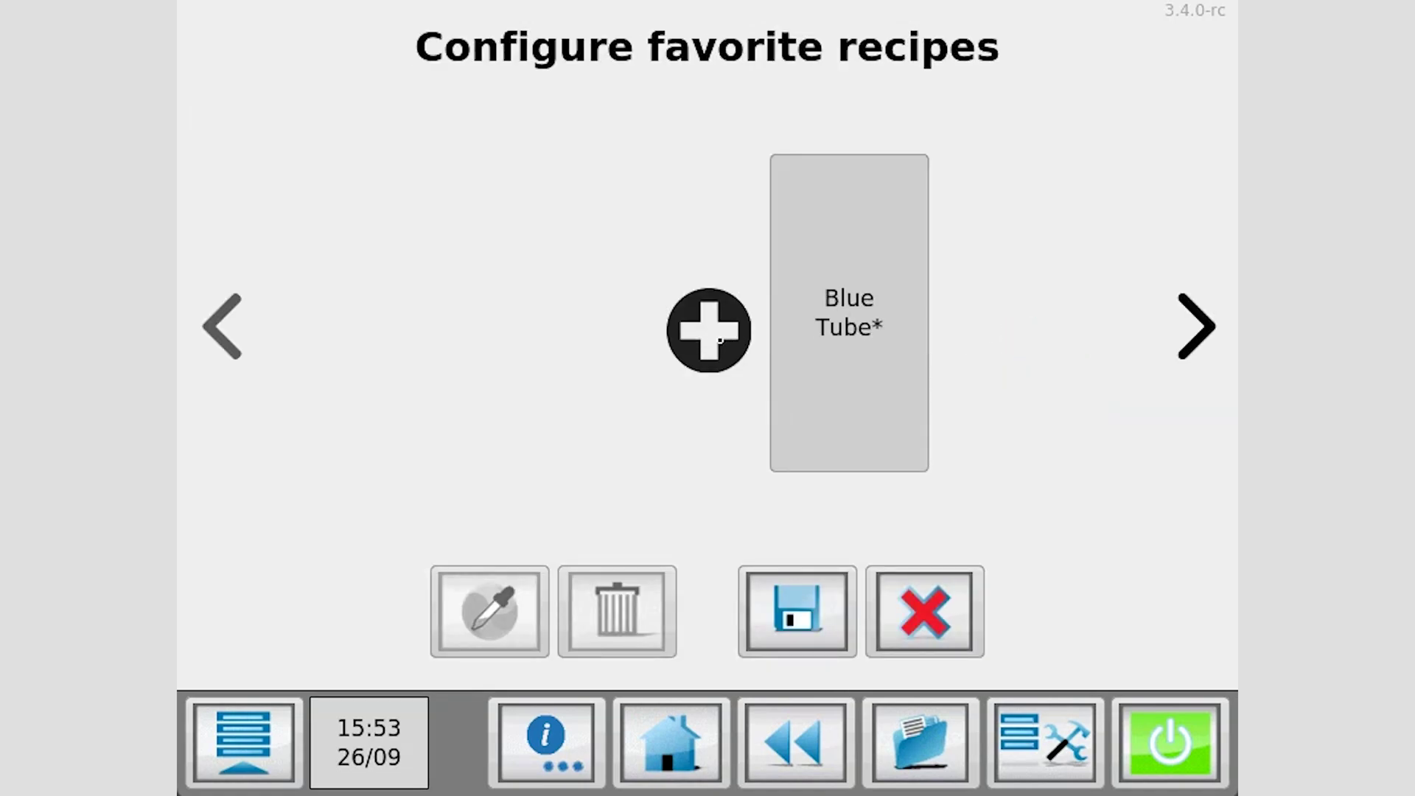
pyautogui.click(715, 339)
pyautogui.click(306, 542)
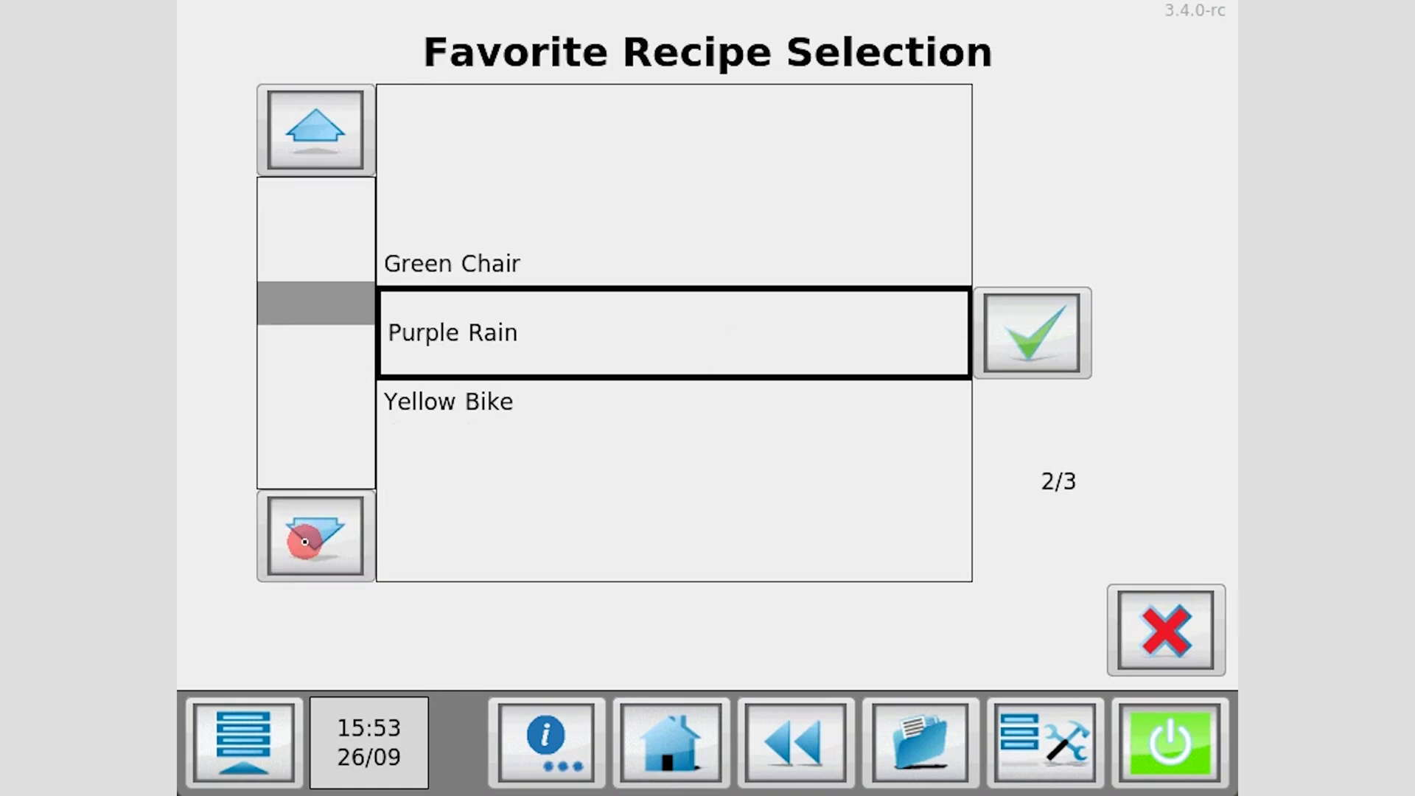
pyautogui.click(313, 529)
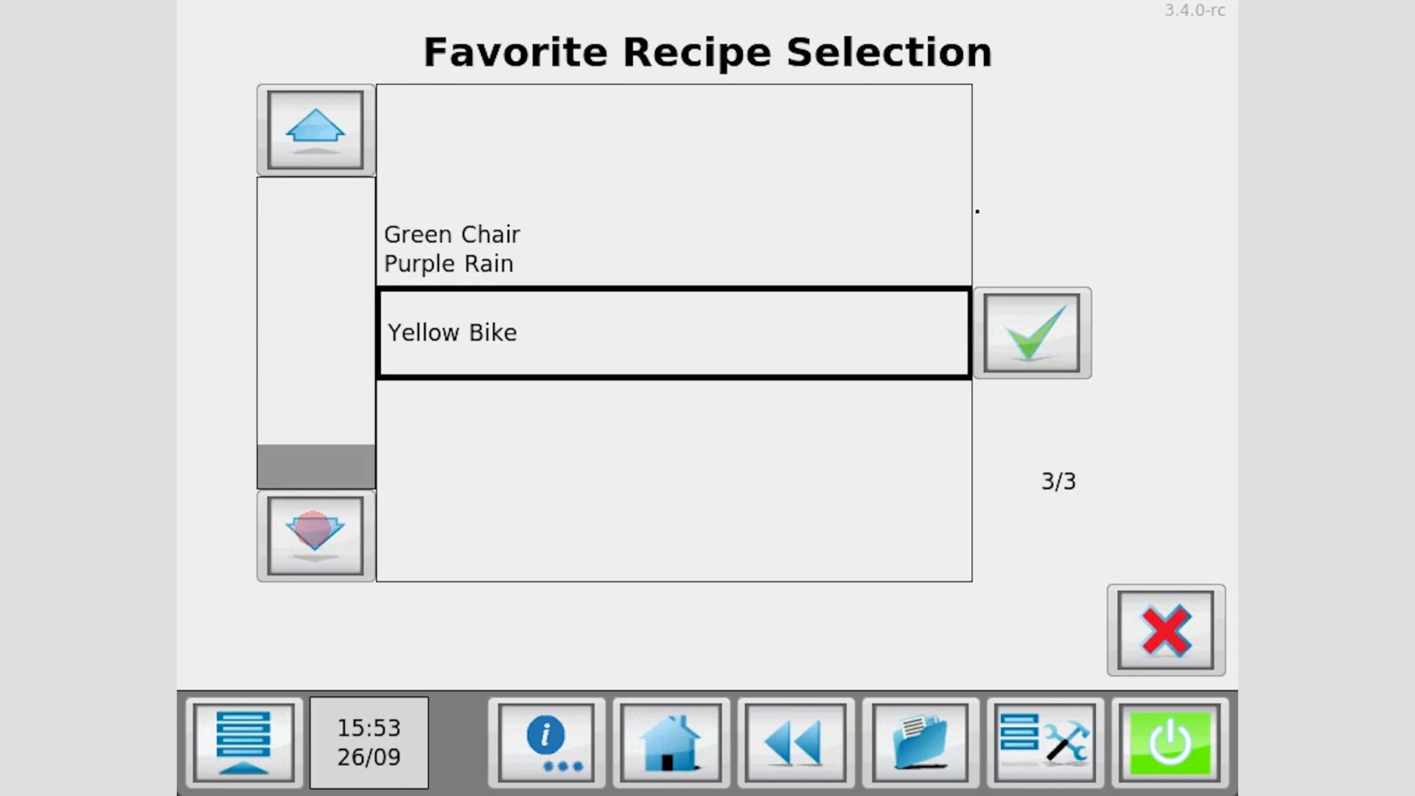
pyautogui.click(1011, 308)
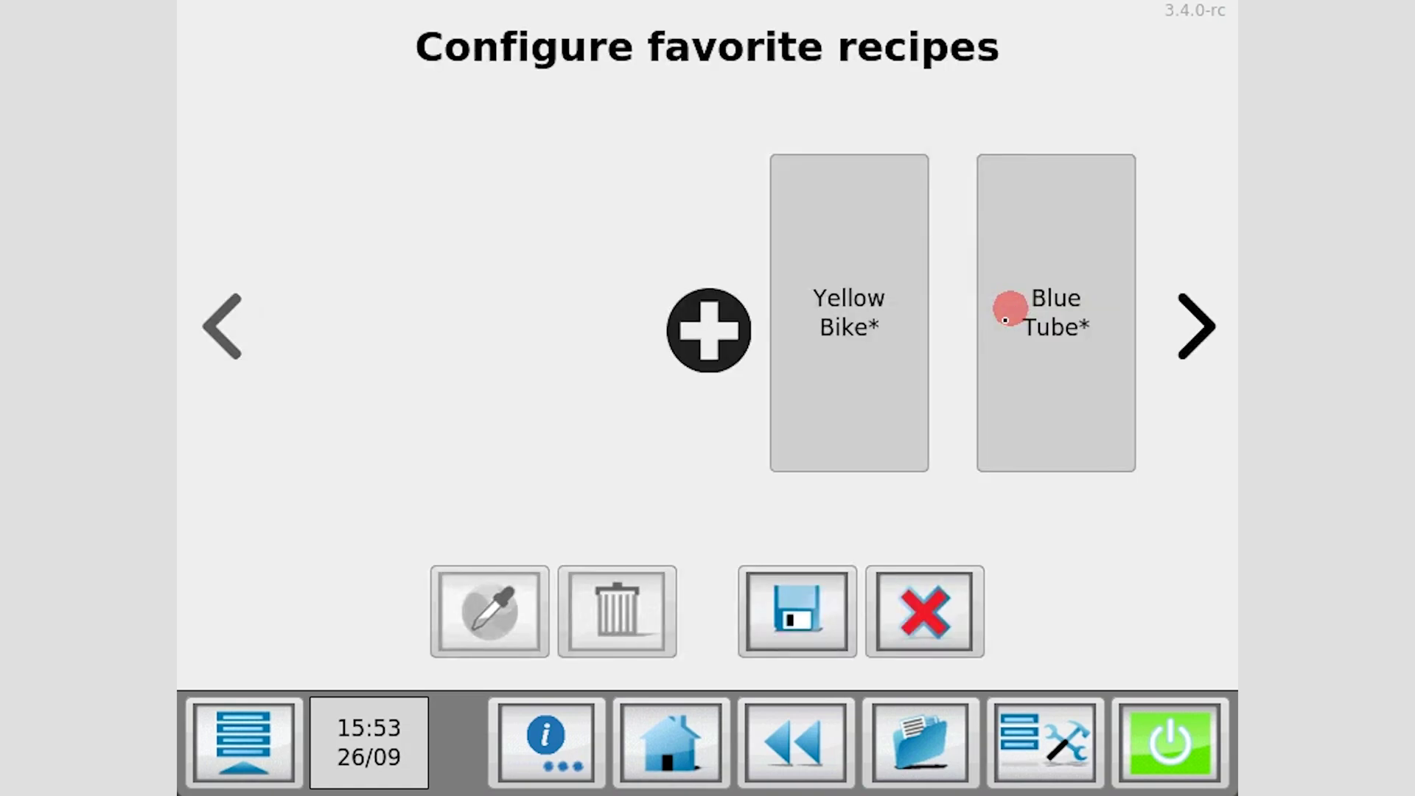
pyautogui.click(1051, 373)
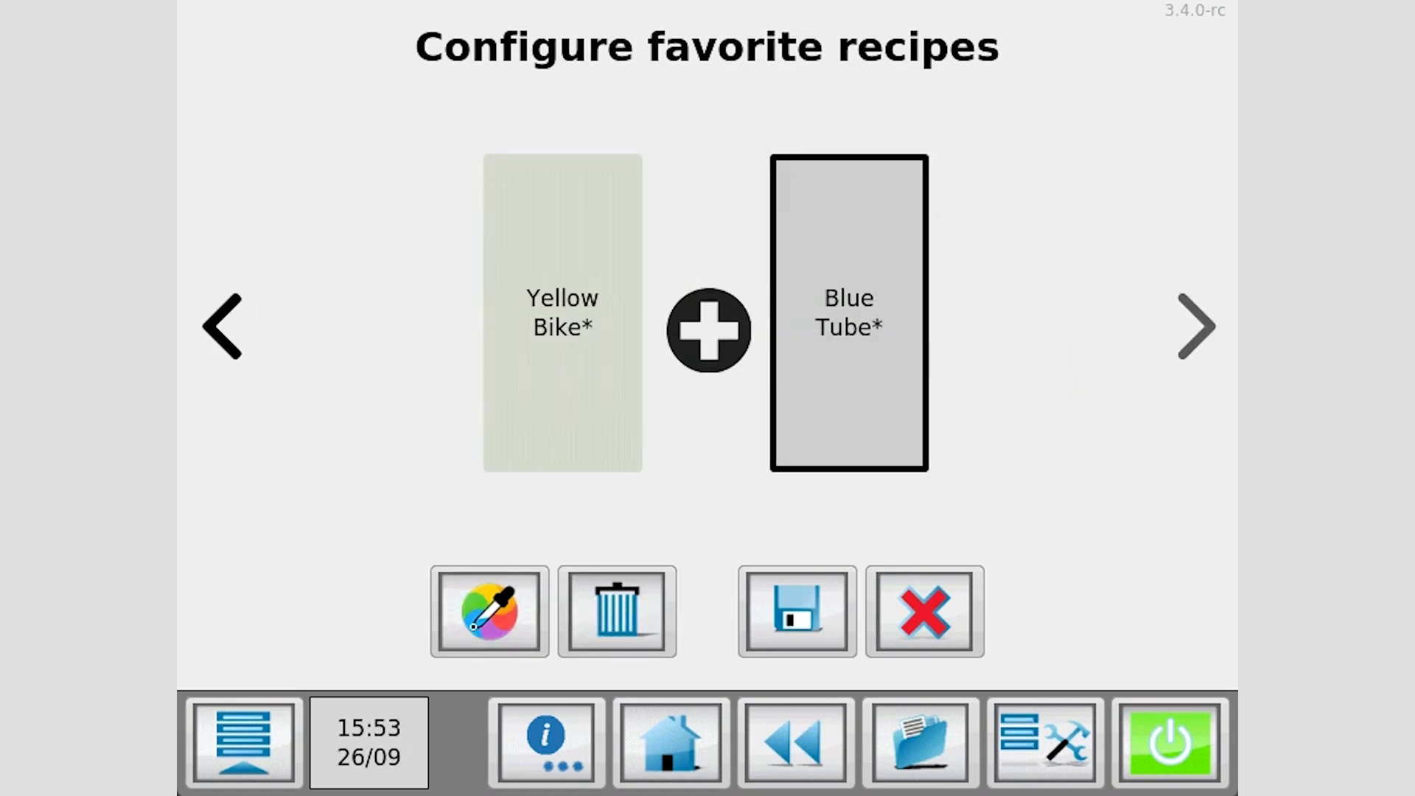
# Colour the Blue Tube tile bright blue with full saturation and raised brightness
pyautogui.click(473, 625)
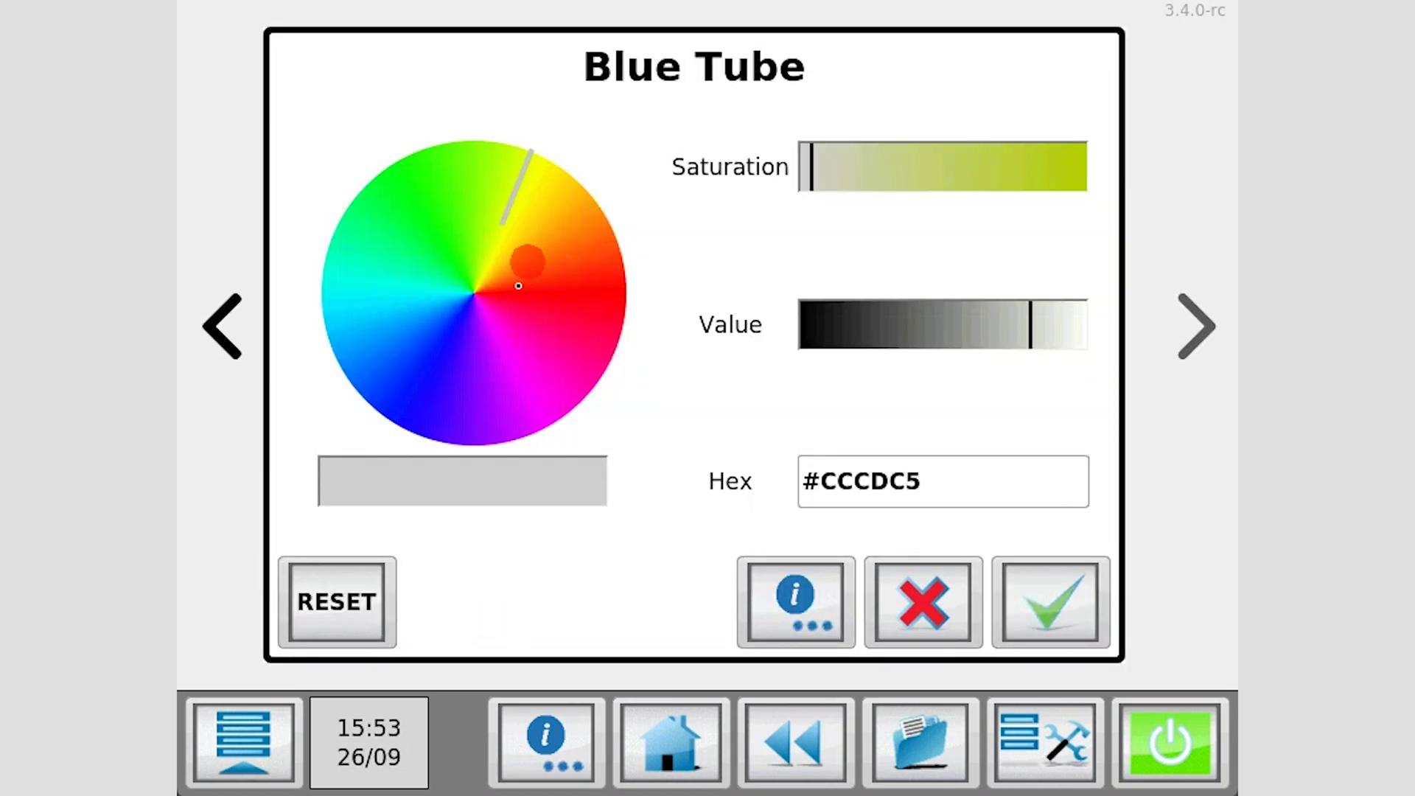
pyautogui.moveTo(518, 285)
pyautogui.mouseDown()
pyautogui.moveTo(415, 402)
pyautogui.moveTo(373, 386)
pyautogui.moveTo(348, 341)
pyautogui.mouseUp()
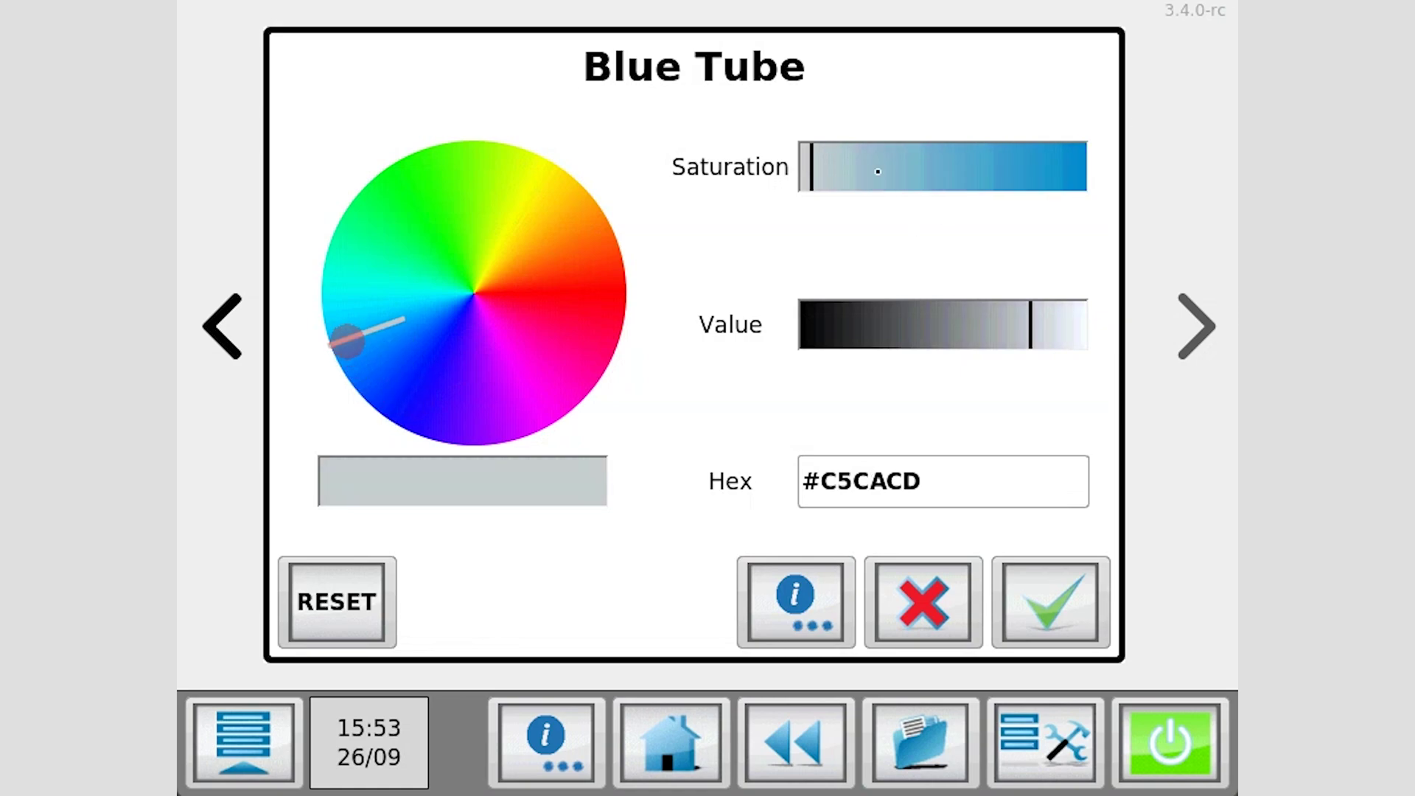
pyautogui.moveTo(806, 168); pyautogui.dragTo(1069, 171)
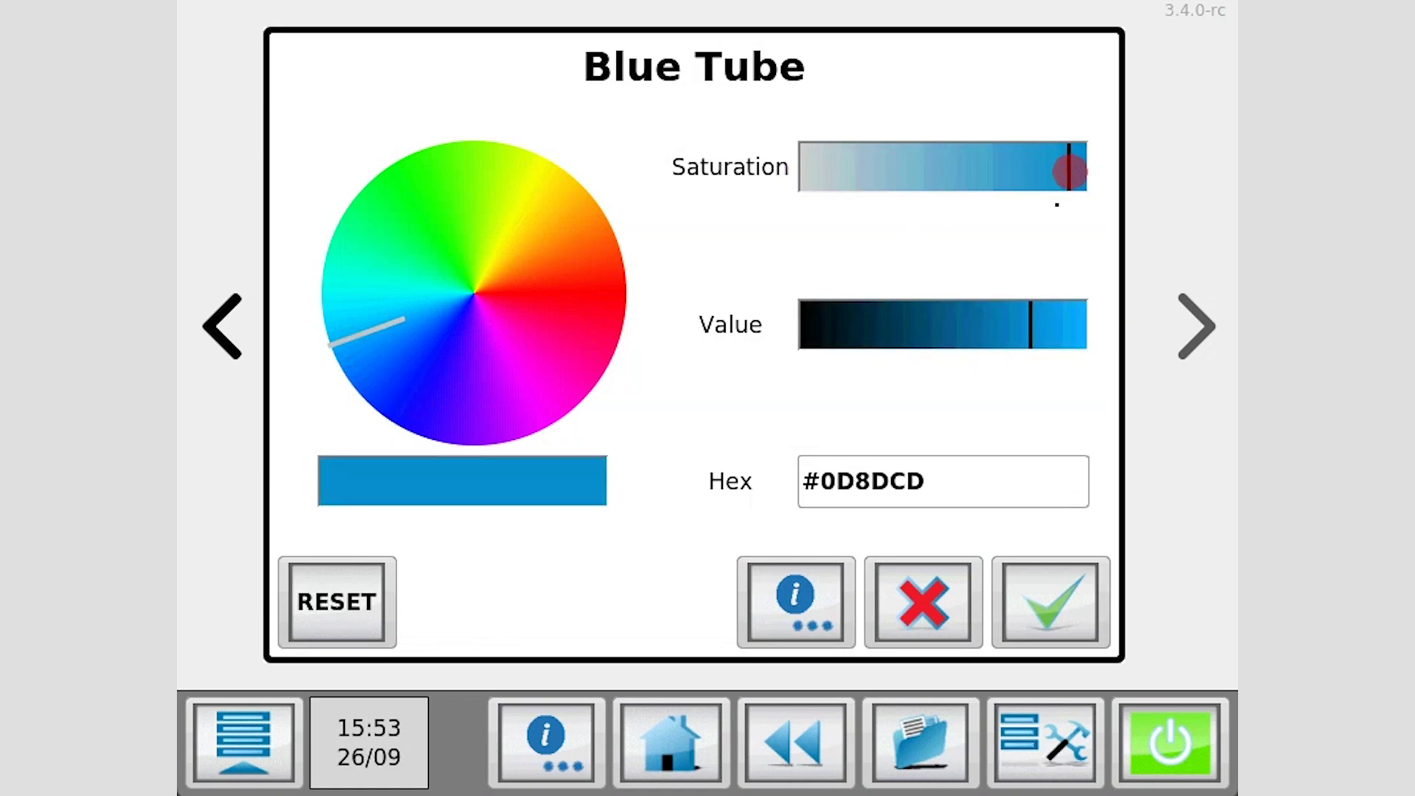
pyautogui.moveTo(1035, 331); pyautogui.dragTo(1066, 331)
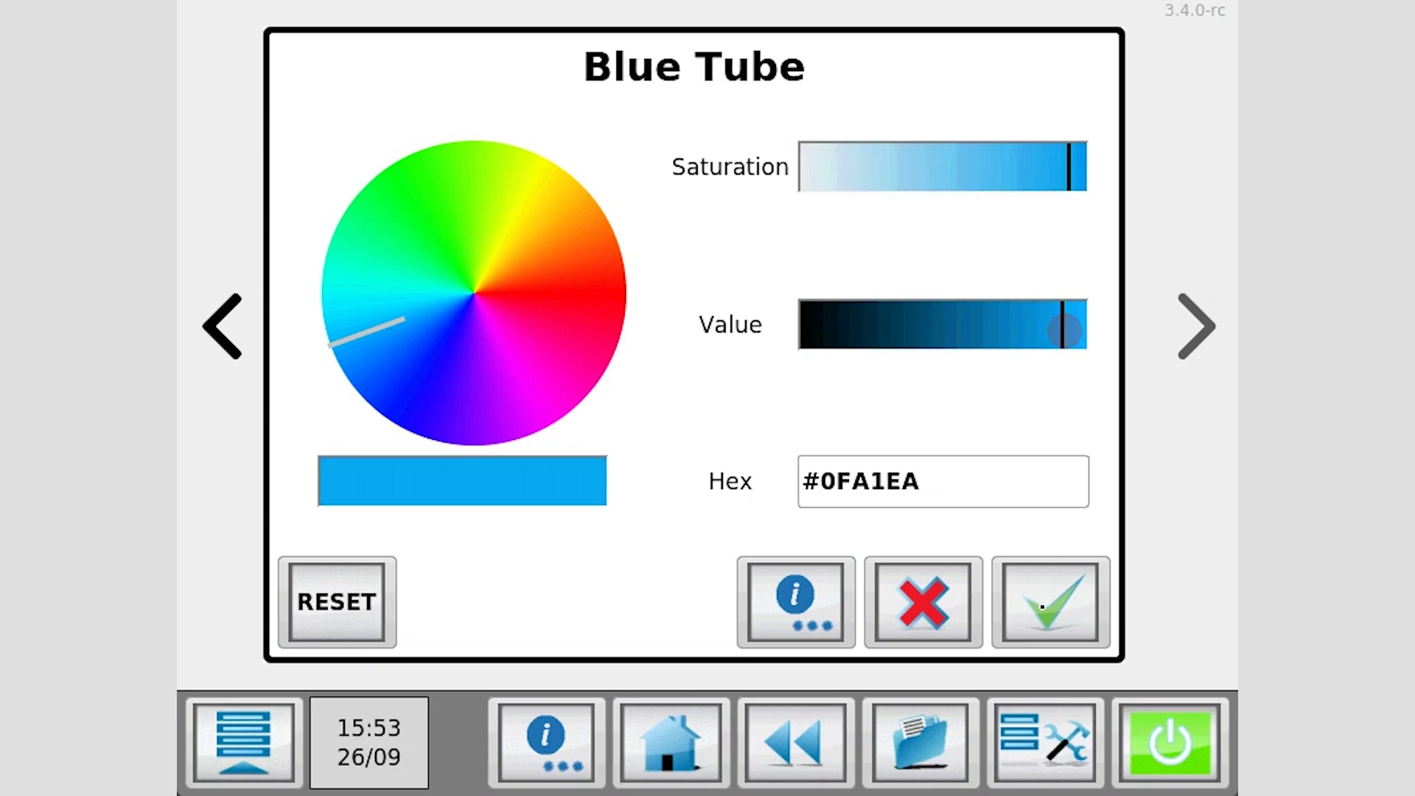
pyautogui.click(1042, 606)
# Colour the Yellow Bike tile bright yellow with full saturation and full value
pyautogui.click(563, 321)
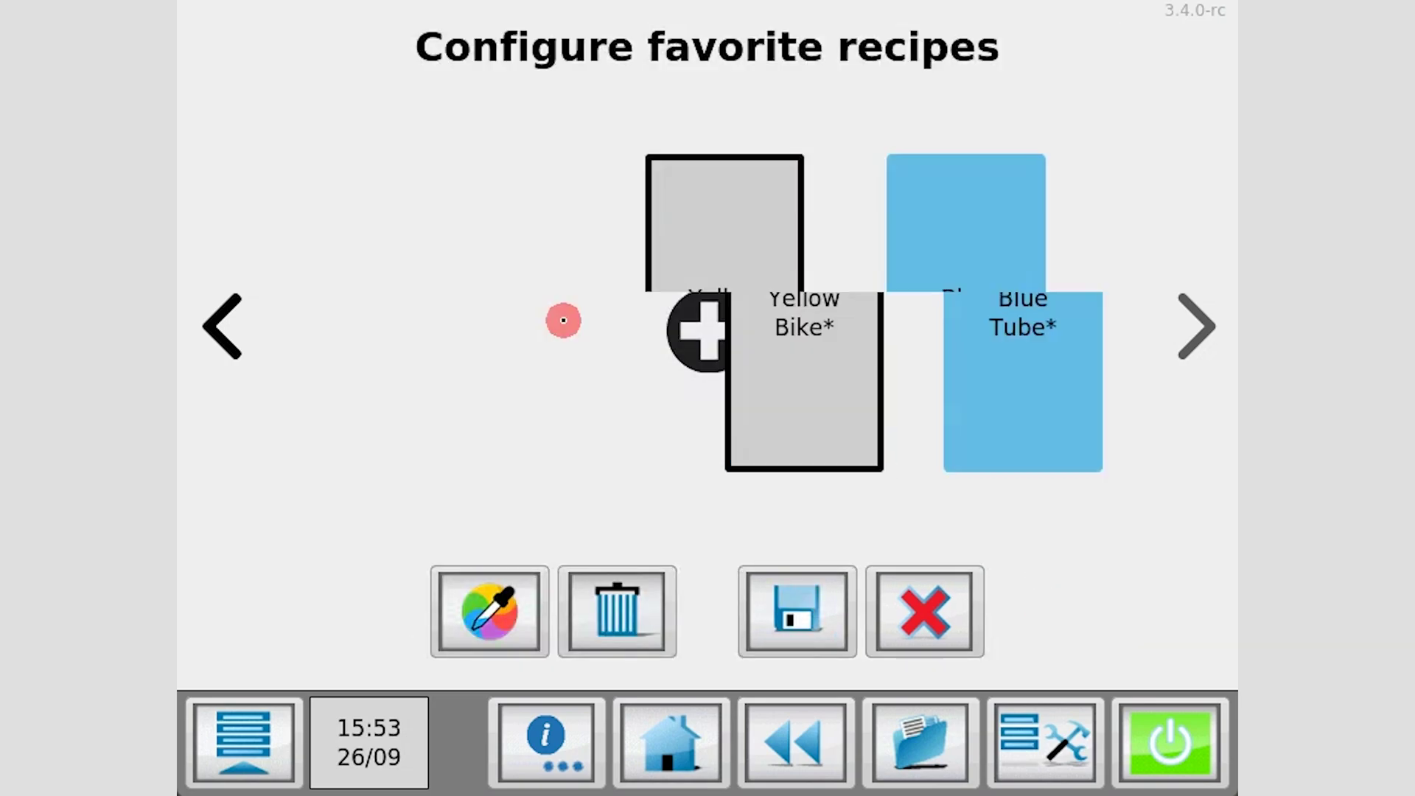
pyautogui.click(488, 613)
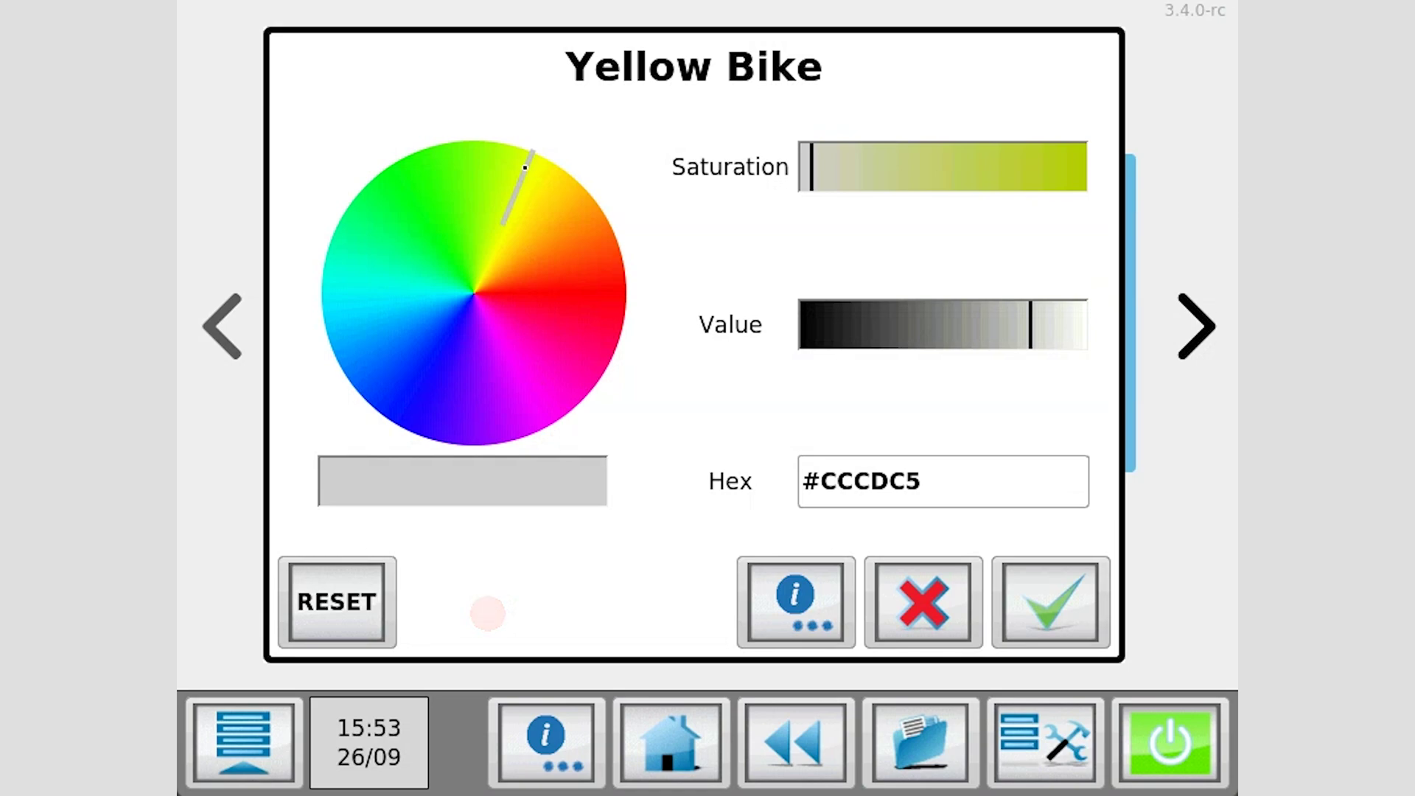
pyautogui.moveTo(531, 171); pyautogui.dragTo(542, 175)
pyautogui.moveTo(852, 165); pyautogui.dragTo(1081, 187)
pyautogui.moveTo(1023, 338); pyautogui.dragTo(1076, 338)
pyautogui.click(1027, 588)
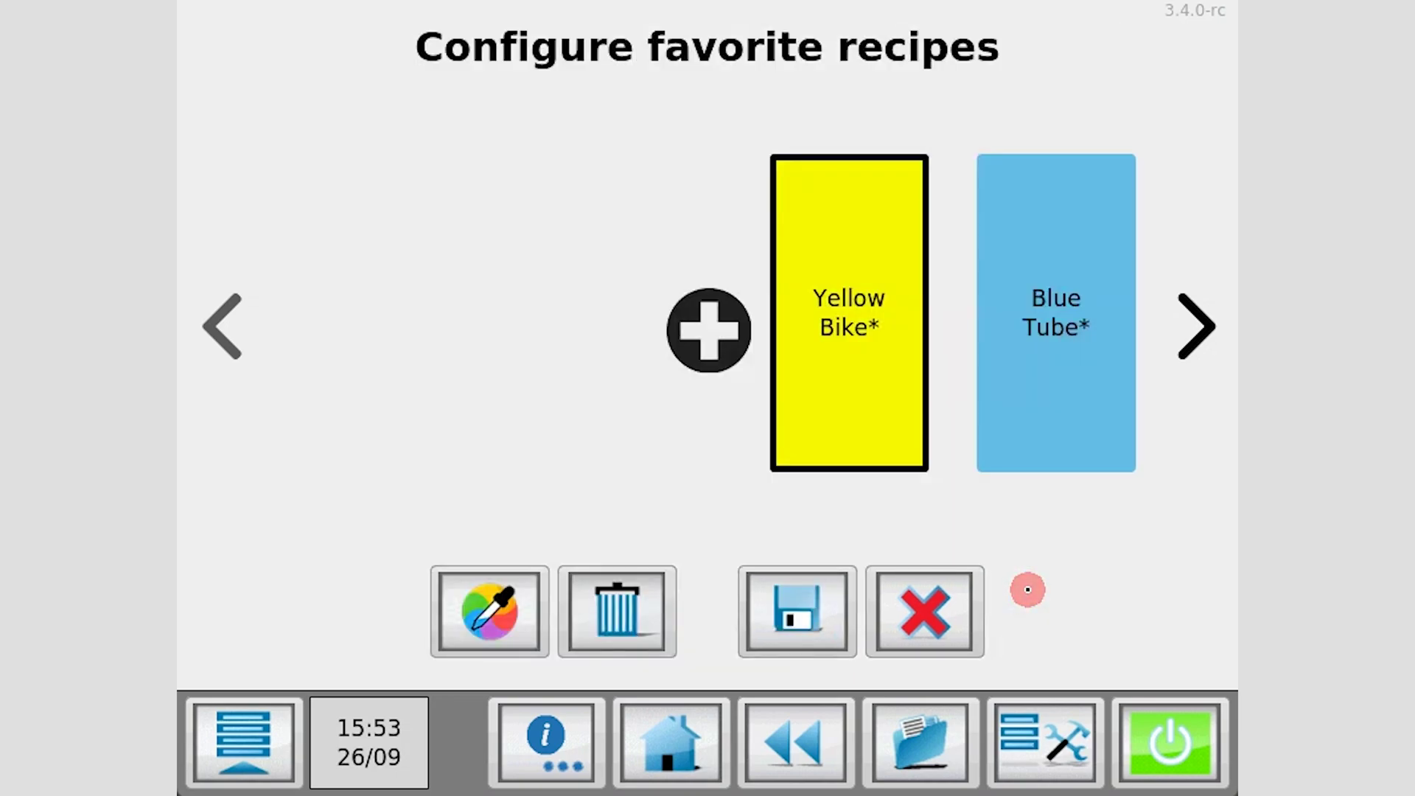
# Save the favourite recipe changes and return to the dosing screen with Blue Tube centred
pyautogui.click(1024, 376)
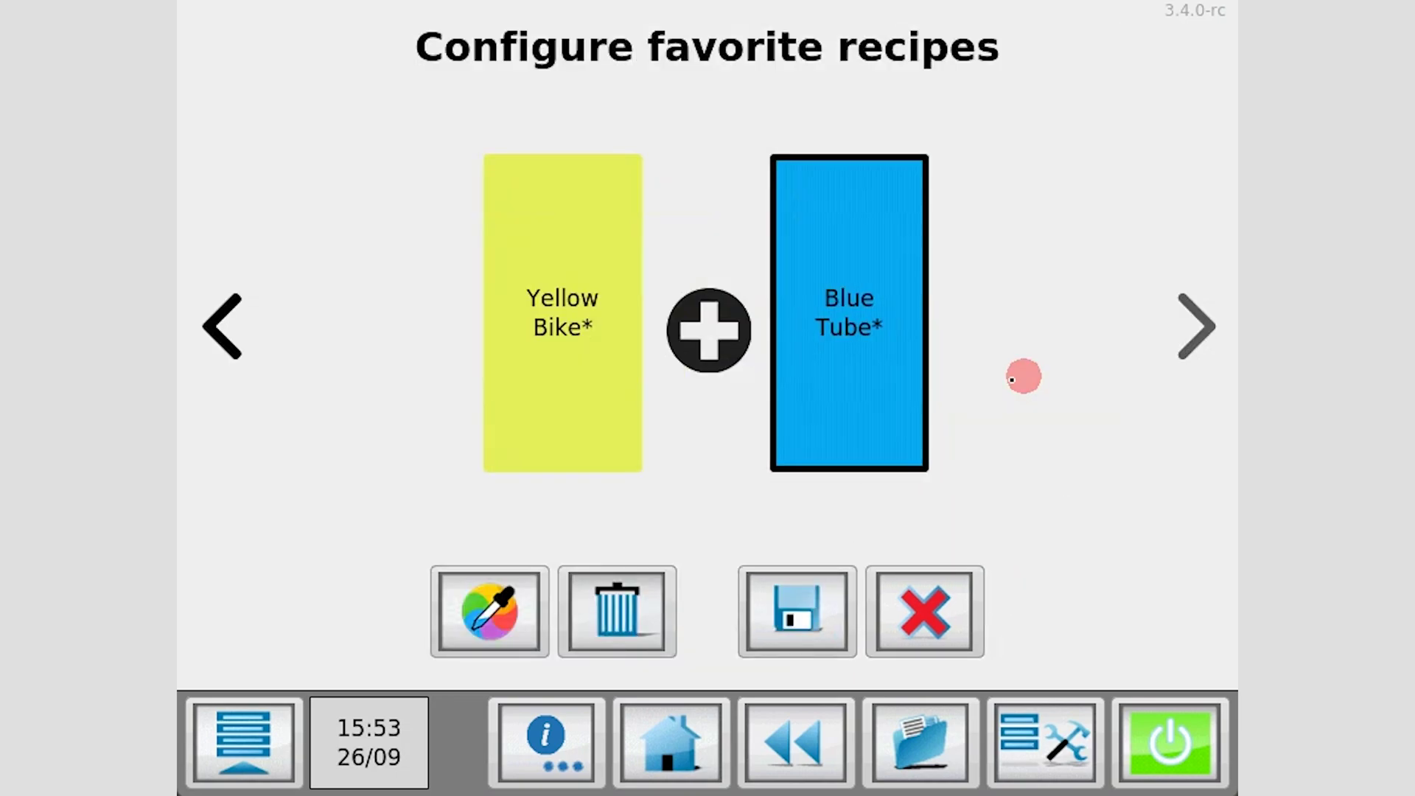
pyautogui.click(790, 612)
pyautogui.click(898, 486)
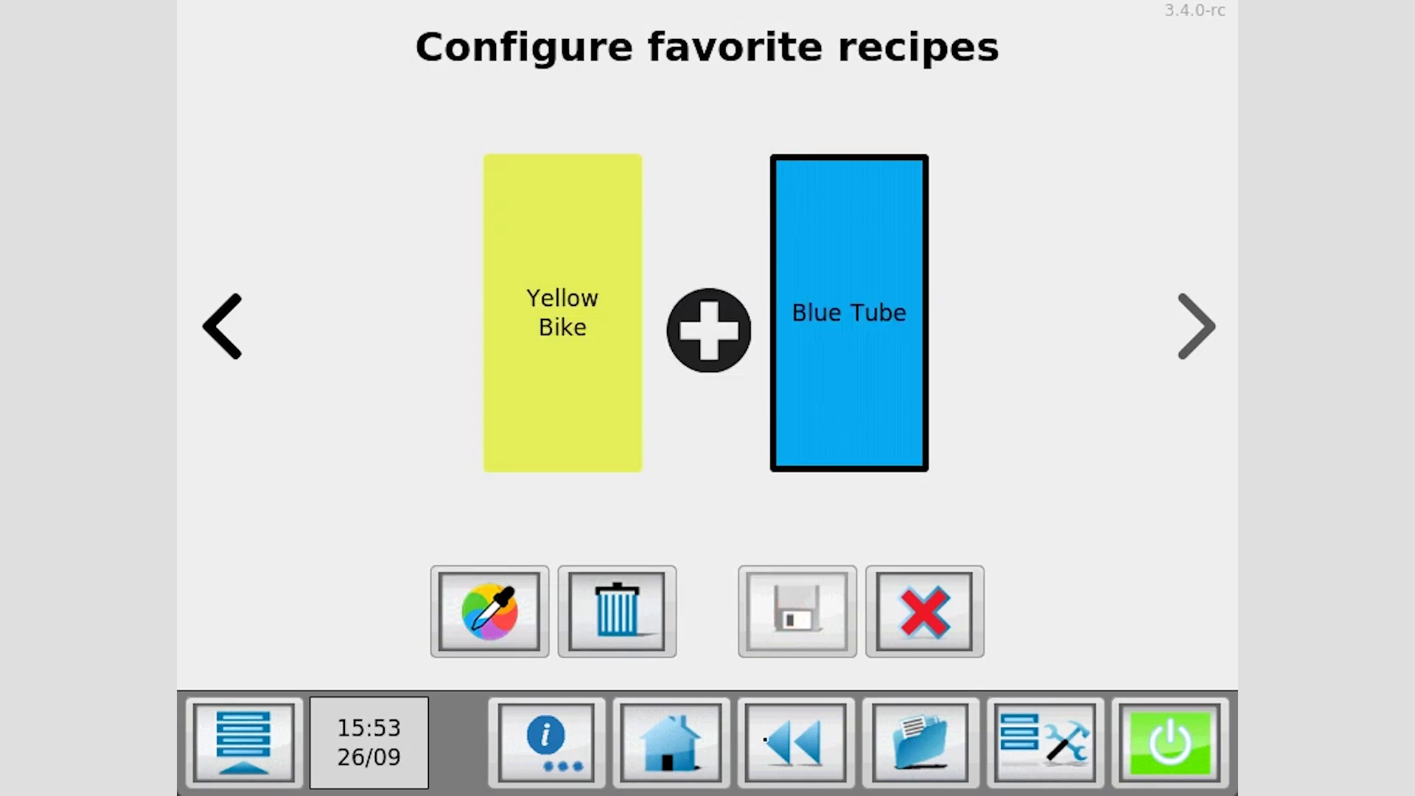
pyautogui.click(675, 743)
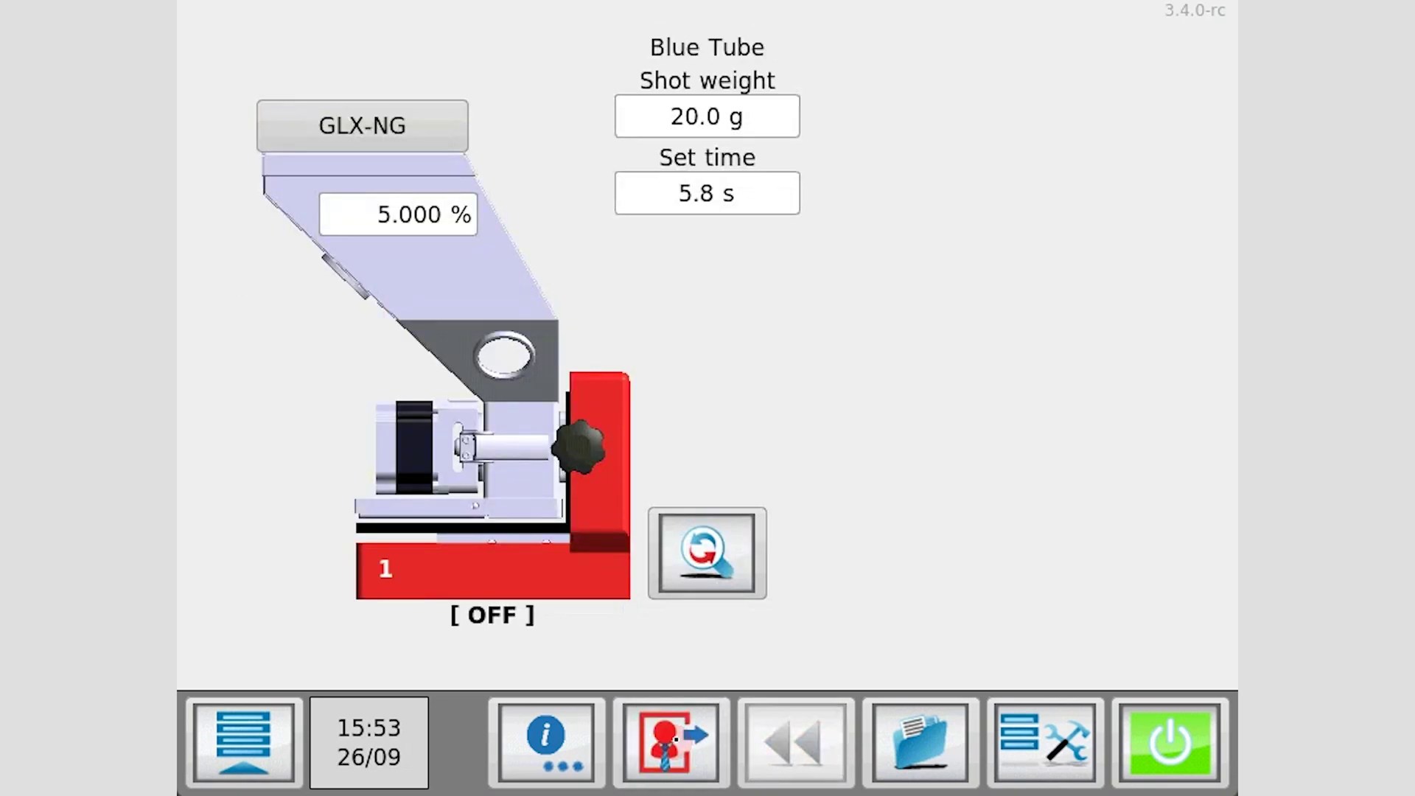
# Log out of Supervisor to show the Yellow Bike and Blue Tube favourite tiles
pyautogui.click(661, 747)
pyautogui.click(773, 507)
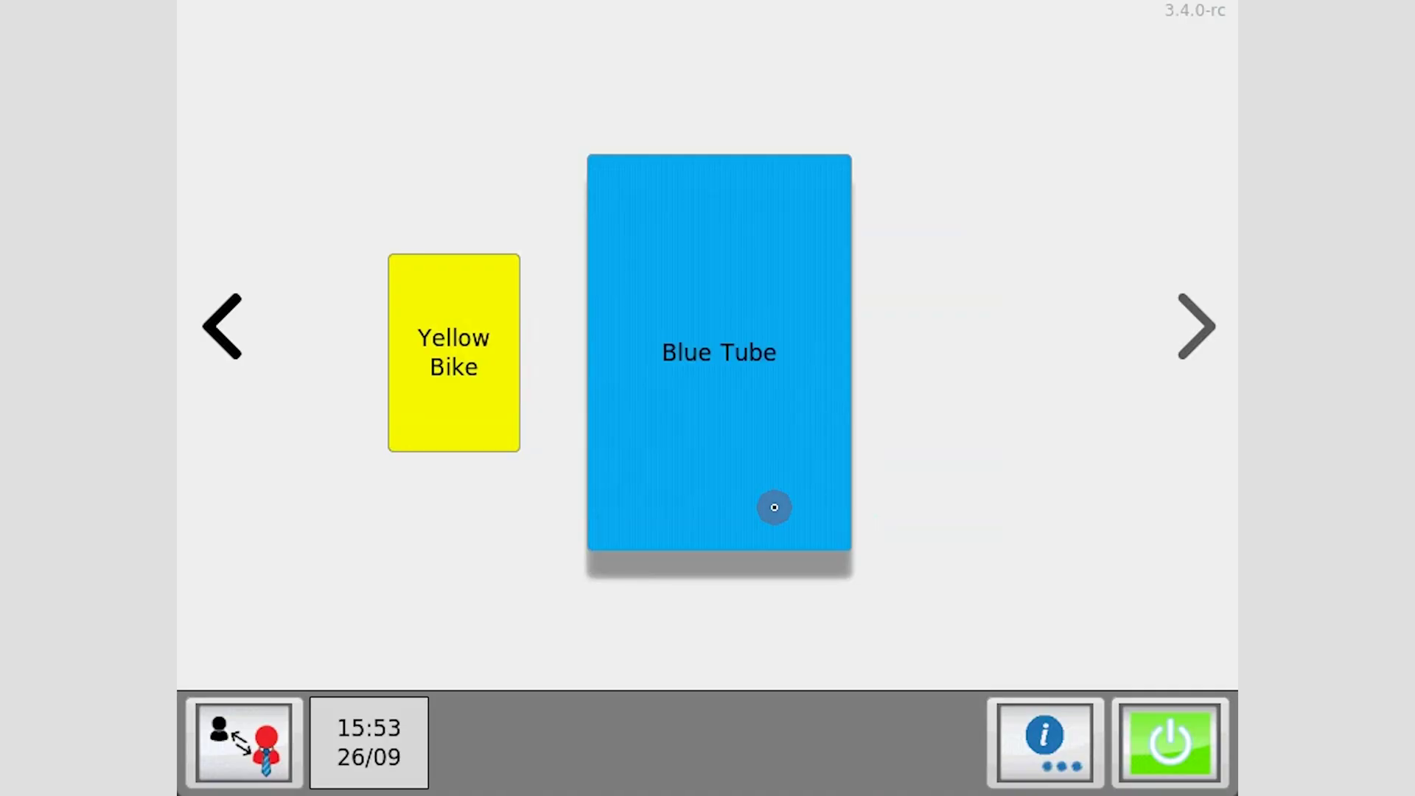
# Start dosing with the Blue Tube recipe, then stop it
pyautogui.click(1158, 750)
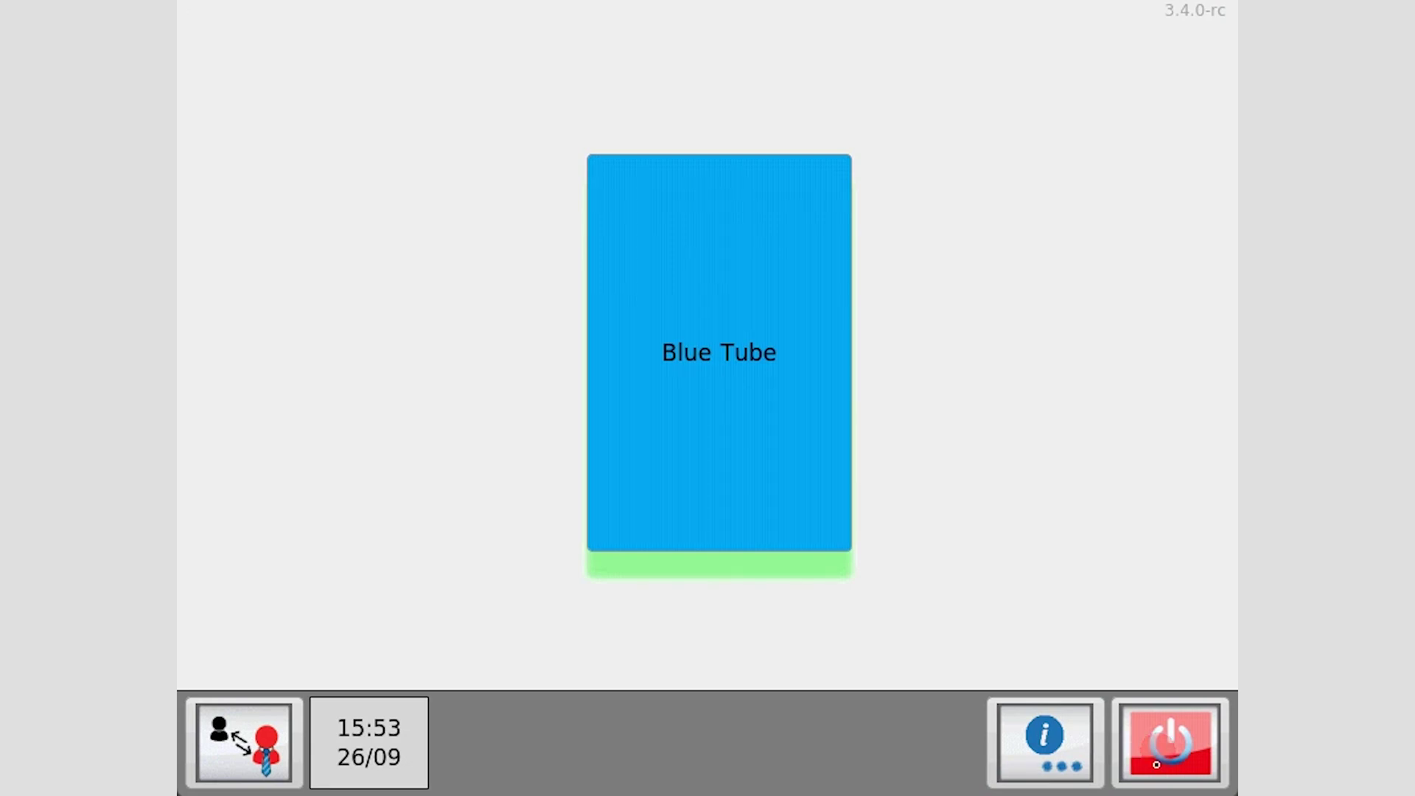
pyautogui.click(1156, 765)
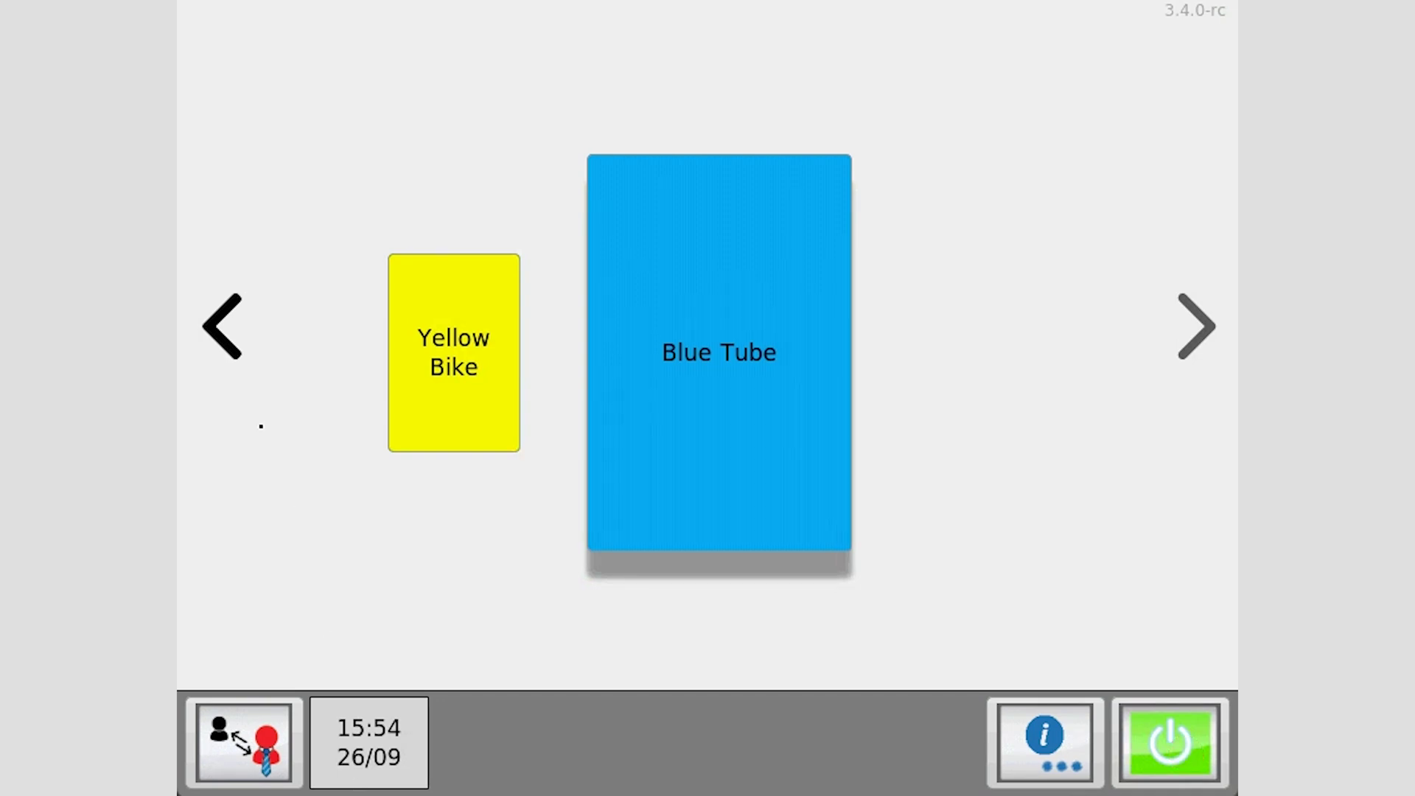
# Switch to the Yellow Bike recipe and acknowledge the Component1 'Empty level!' warning
pyautogui.click(220, 316)
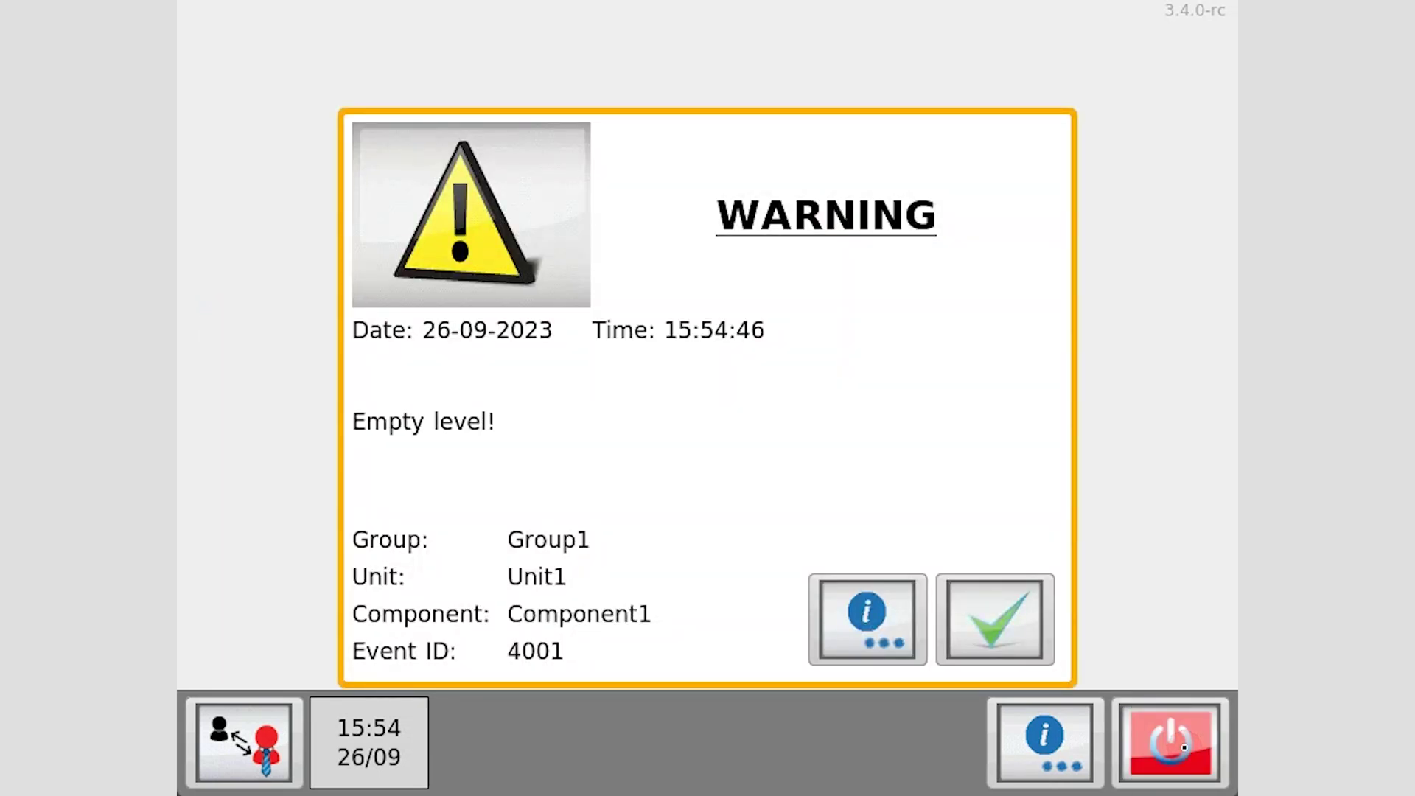
pyautogui.click(989, 609)
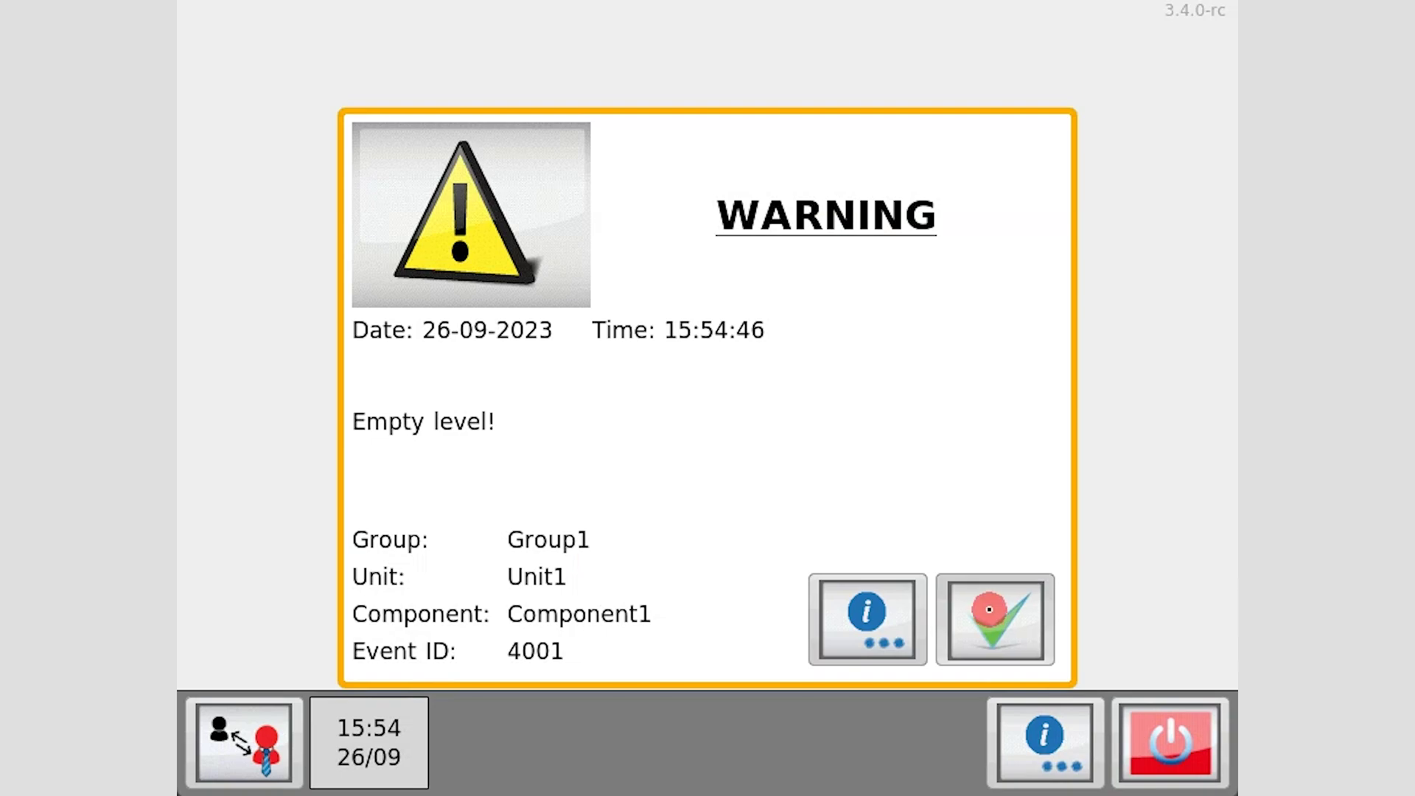